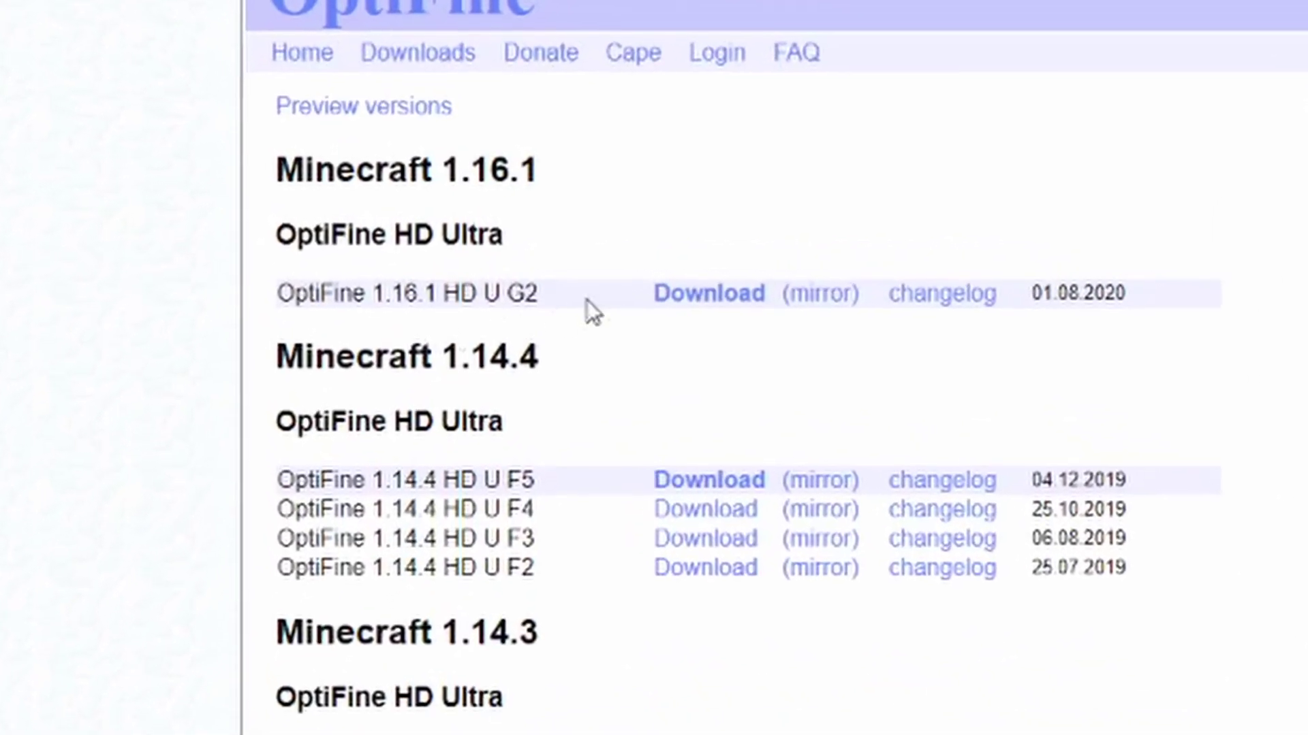
Download OptiFine_1.16.1_HD_U_G2.jar from the OptiFine site, getting past the ad page.
click(711, 316)
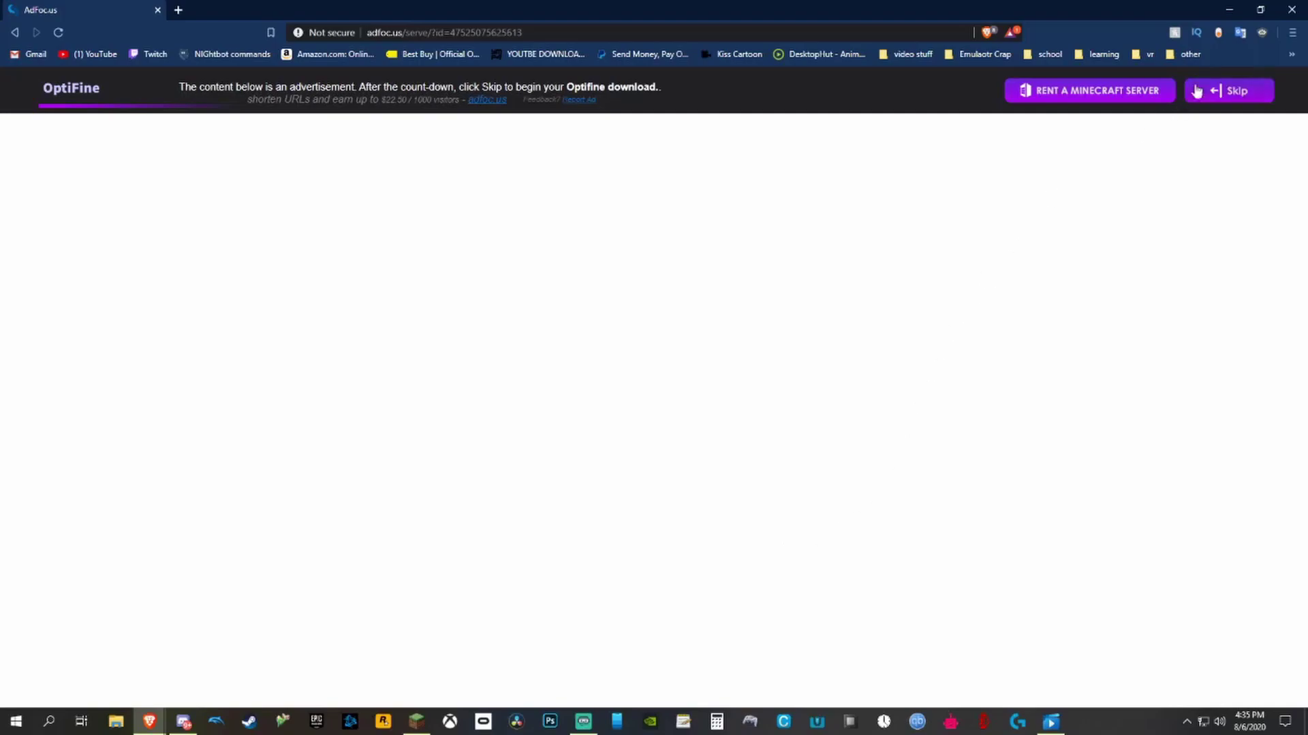
click(1240, 91)
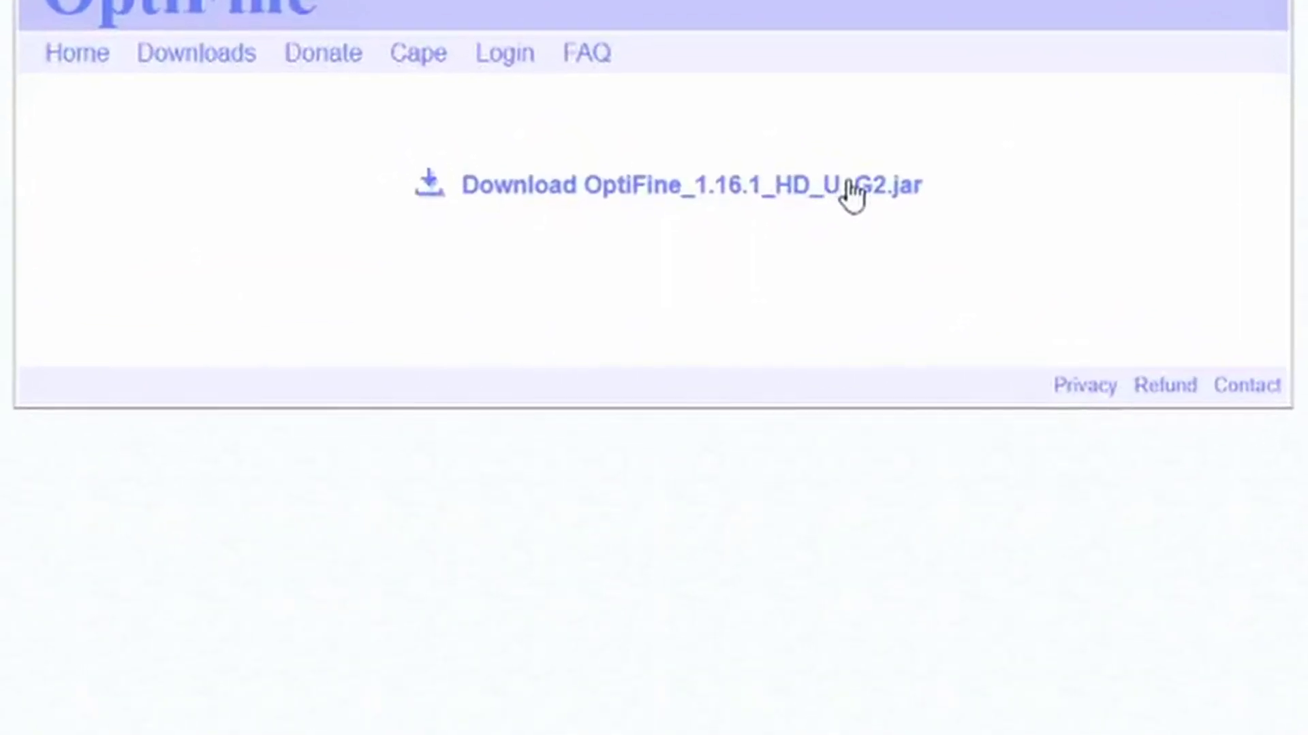
click(849, 185)
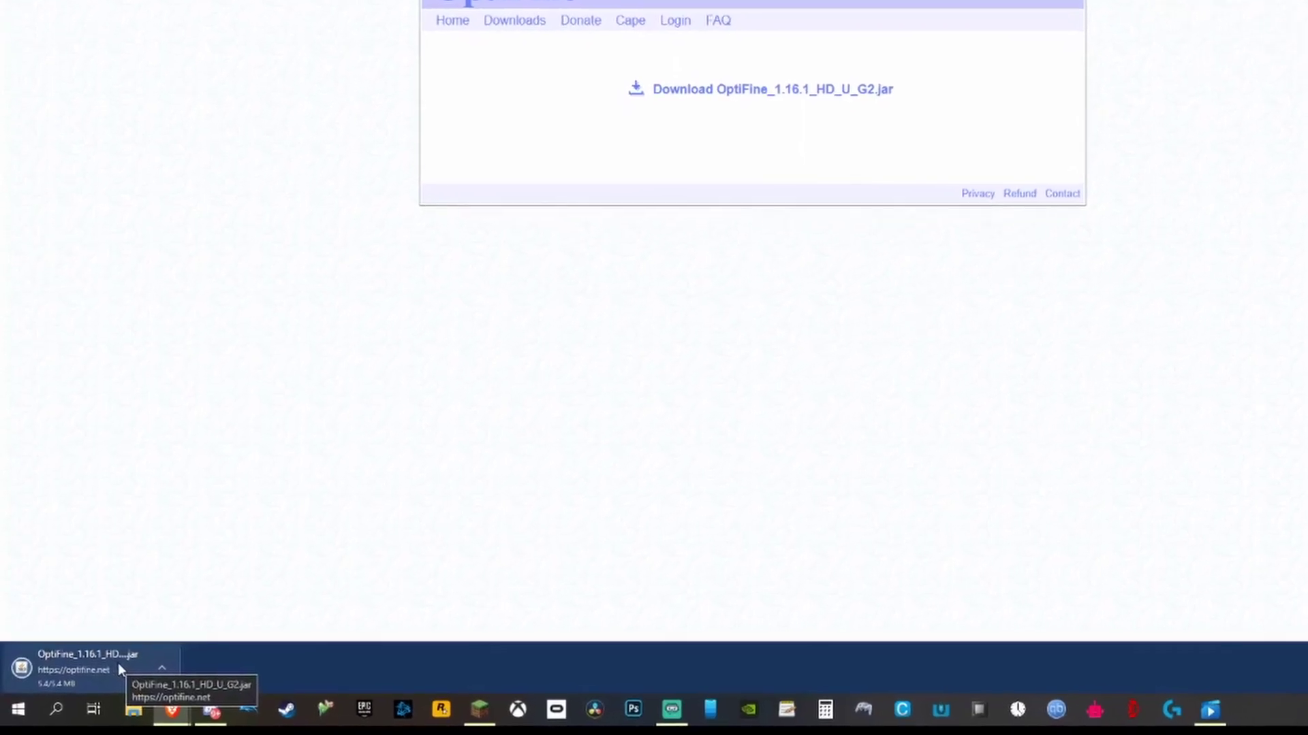
Run the downloaded OptiFine 1.16.1 HD U G2 installer and dismiss its success message.
click(117, 664)
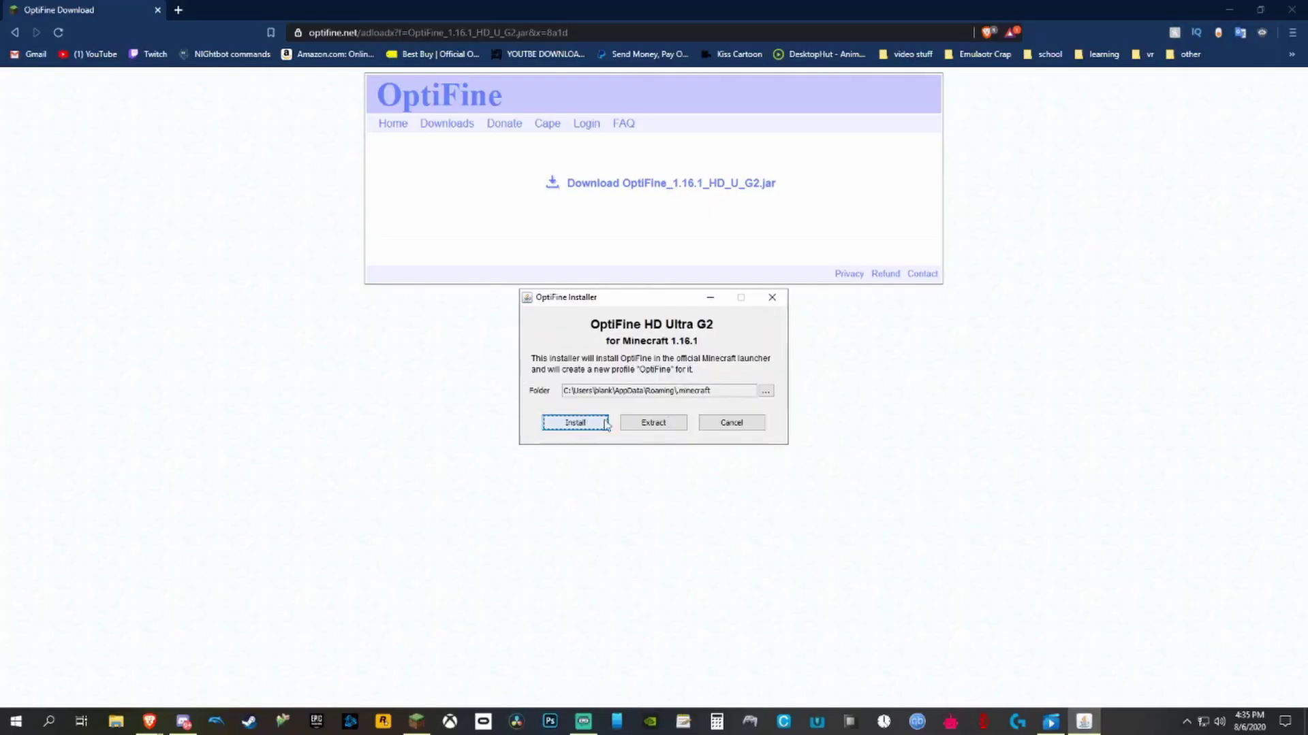
click(654, 375)
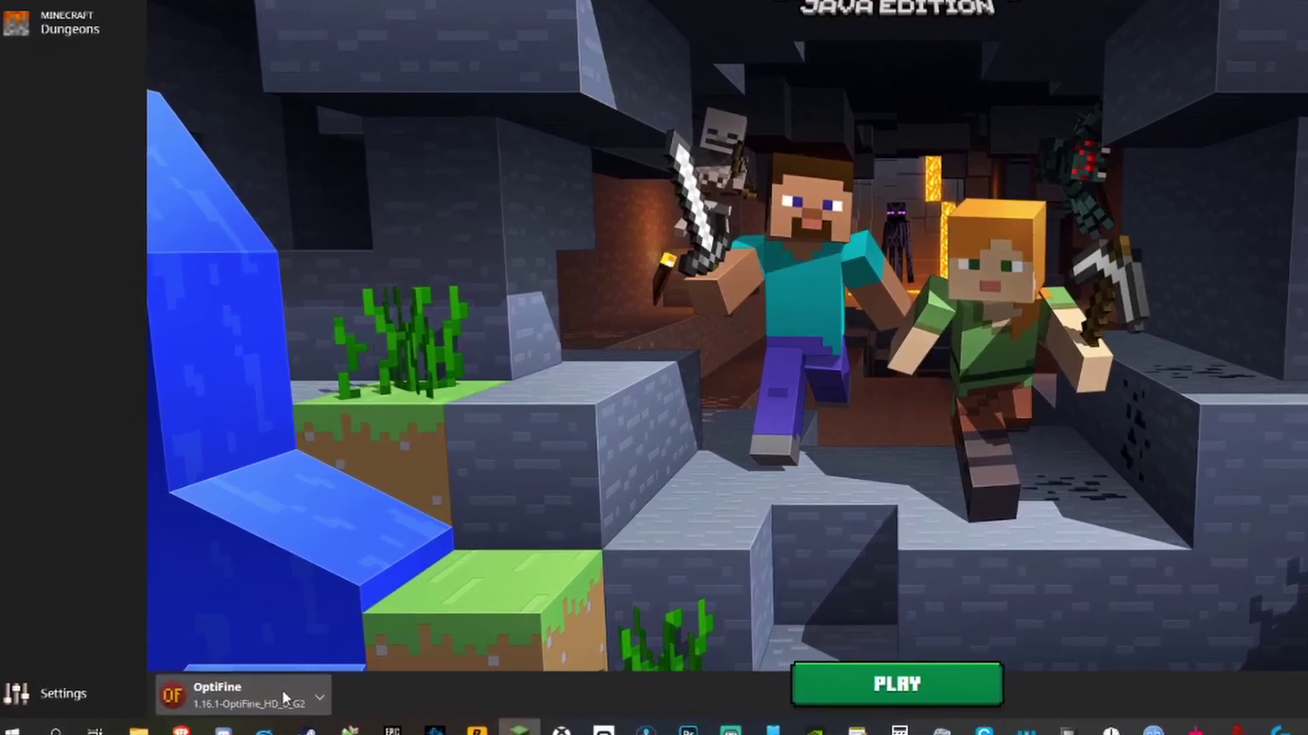
Select the OptiFine 1.16.1 profile in the launcher and start the game.
click(283, 692)
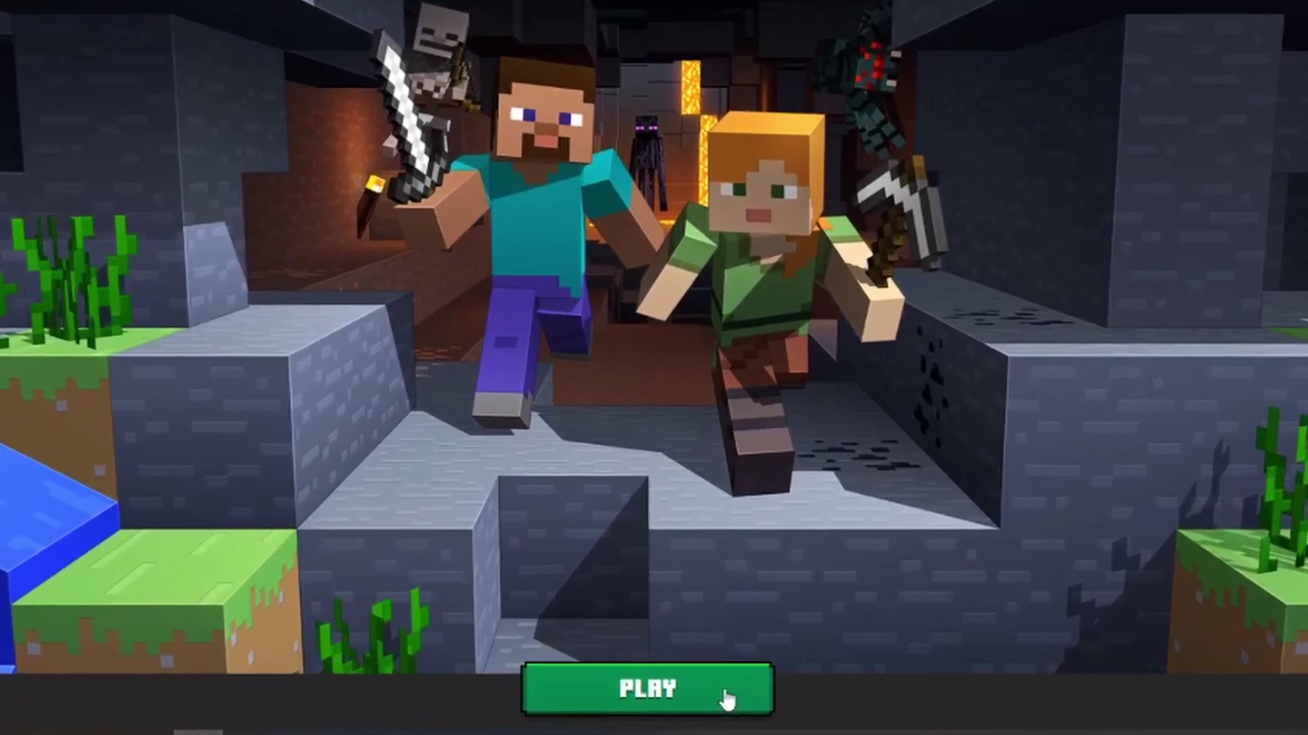
click(726, 699)
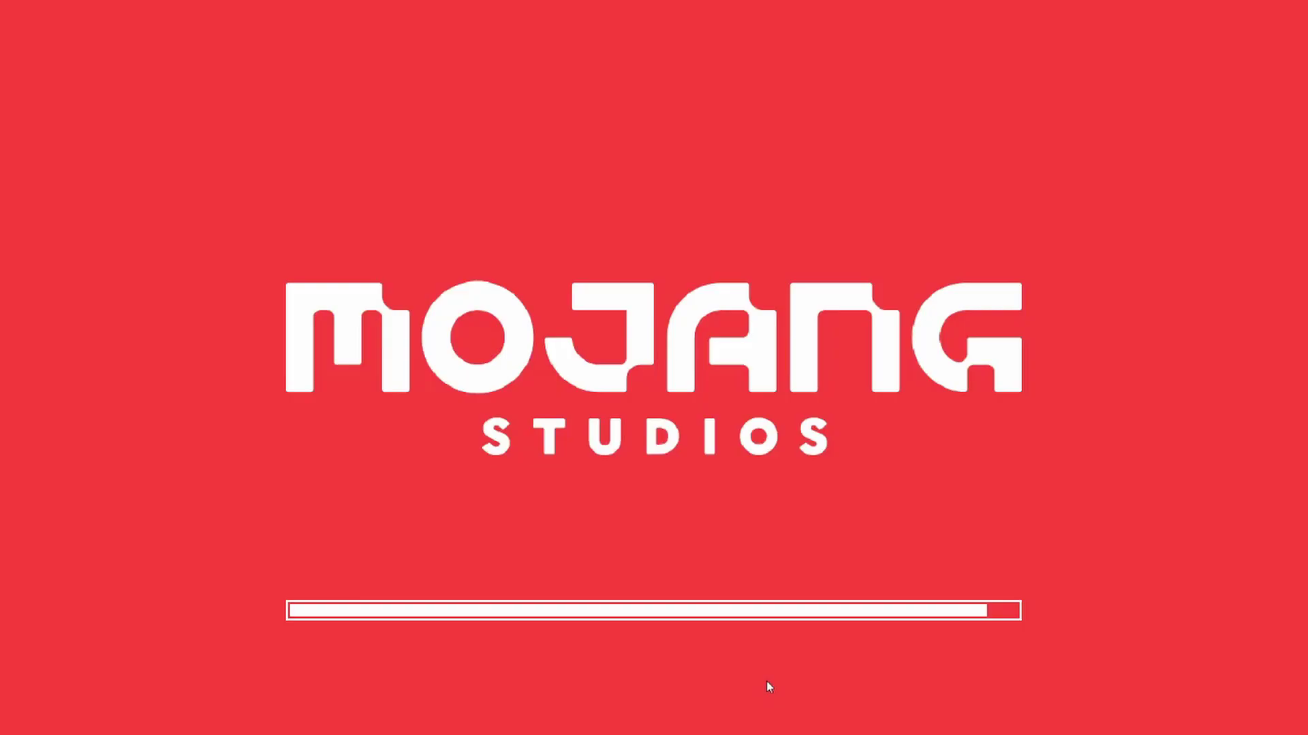
Load a singleplayer world and walk through the forest clearing to the lilac bushes.
click(756, 300)
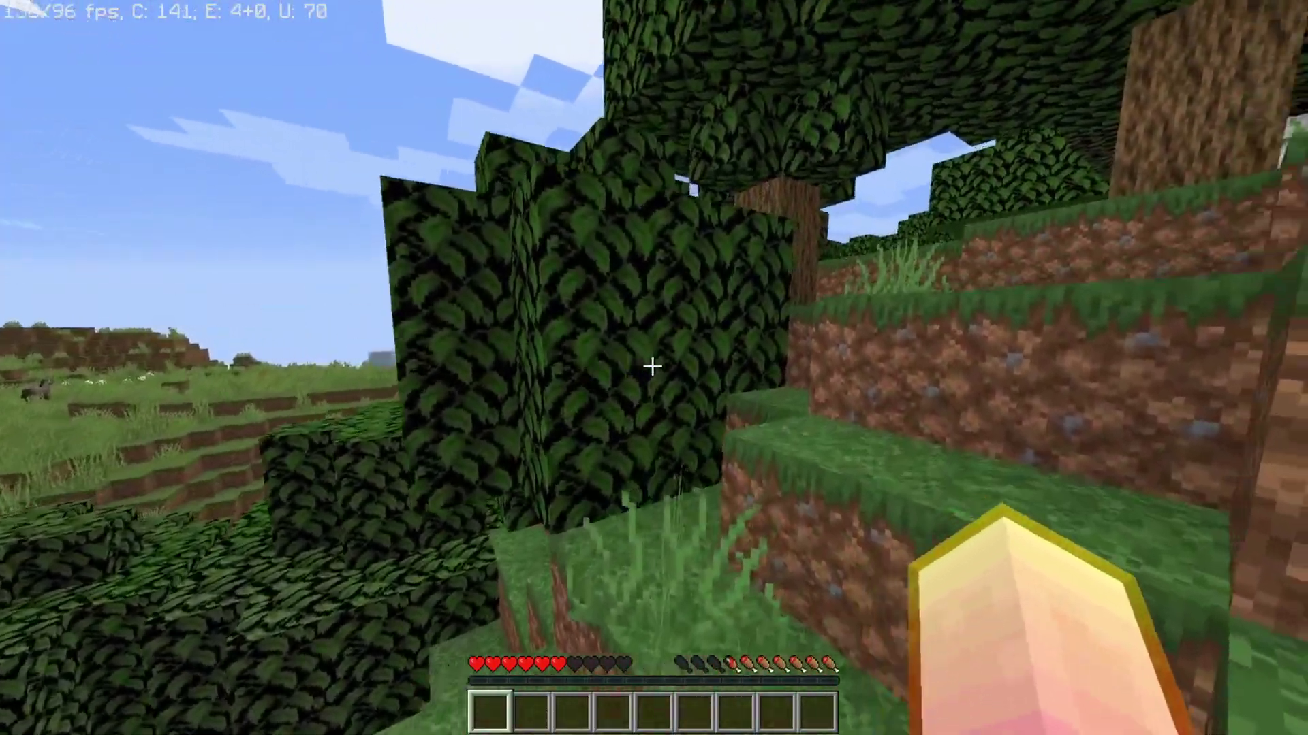
key(w)
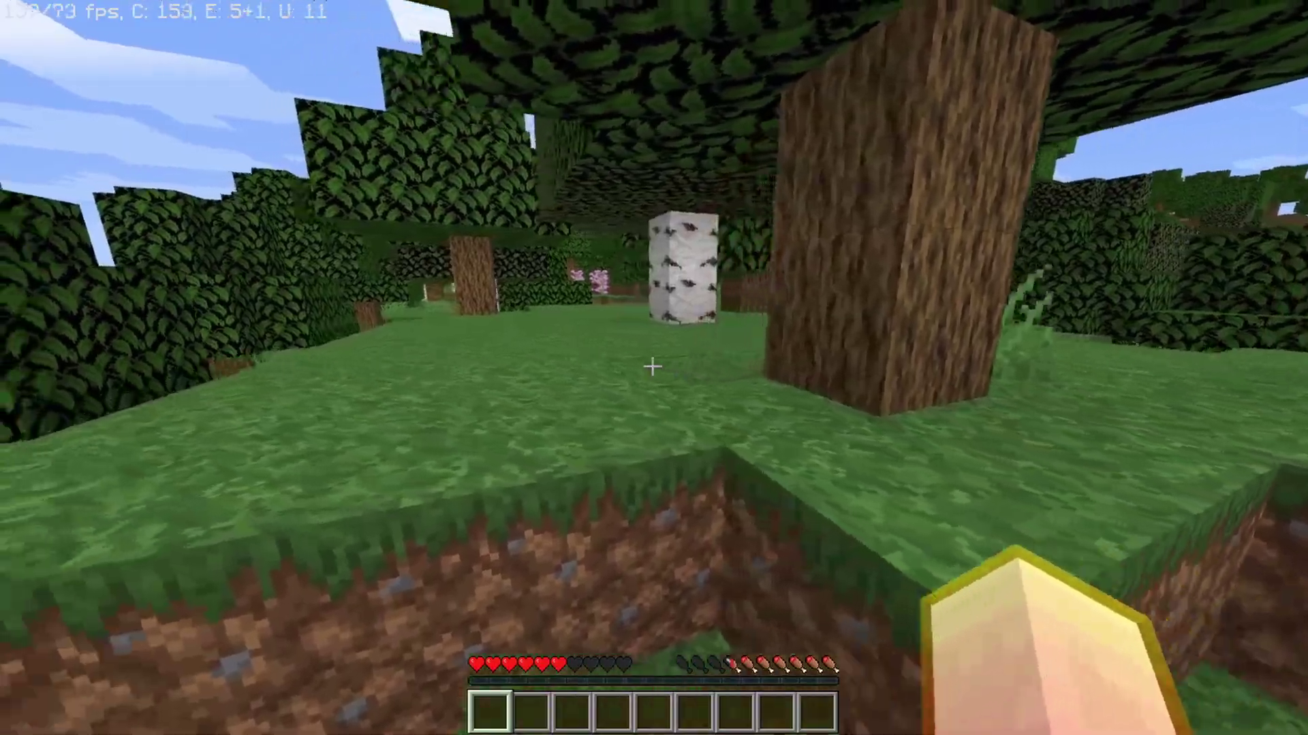
key(w)
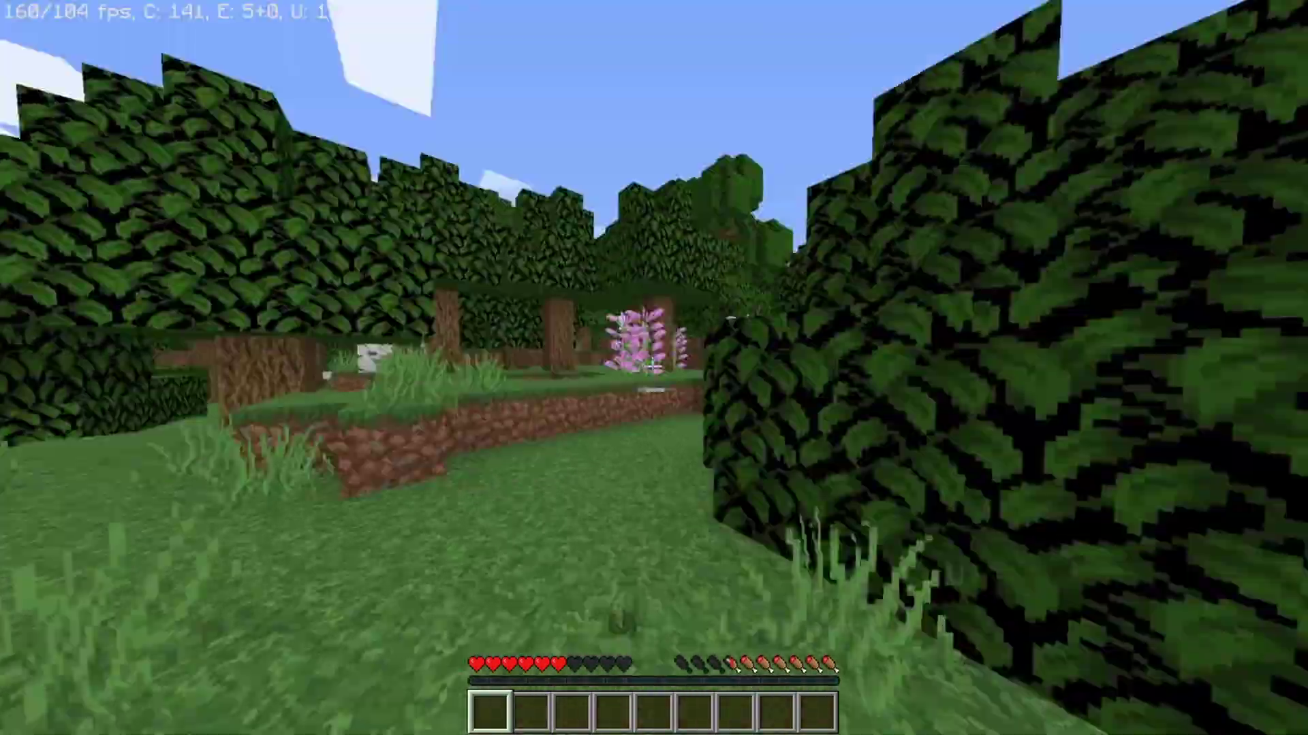
key(w)
Break two lilac bushes to collect them, then keep walking through the clearing.
click(653, 367)
click(654, 367)
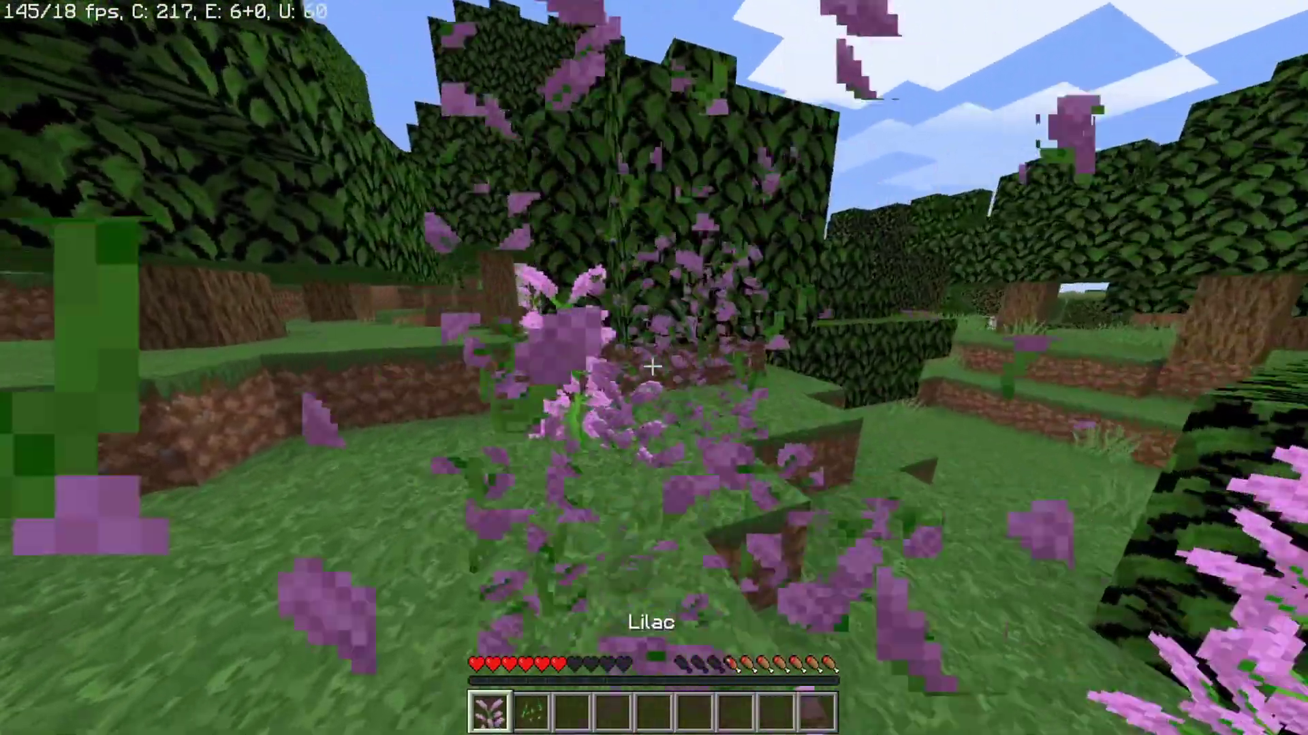
key(w)
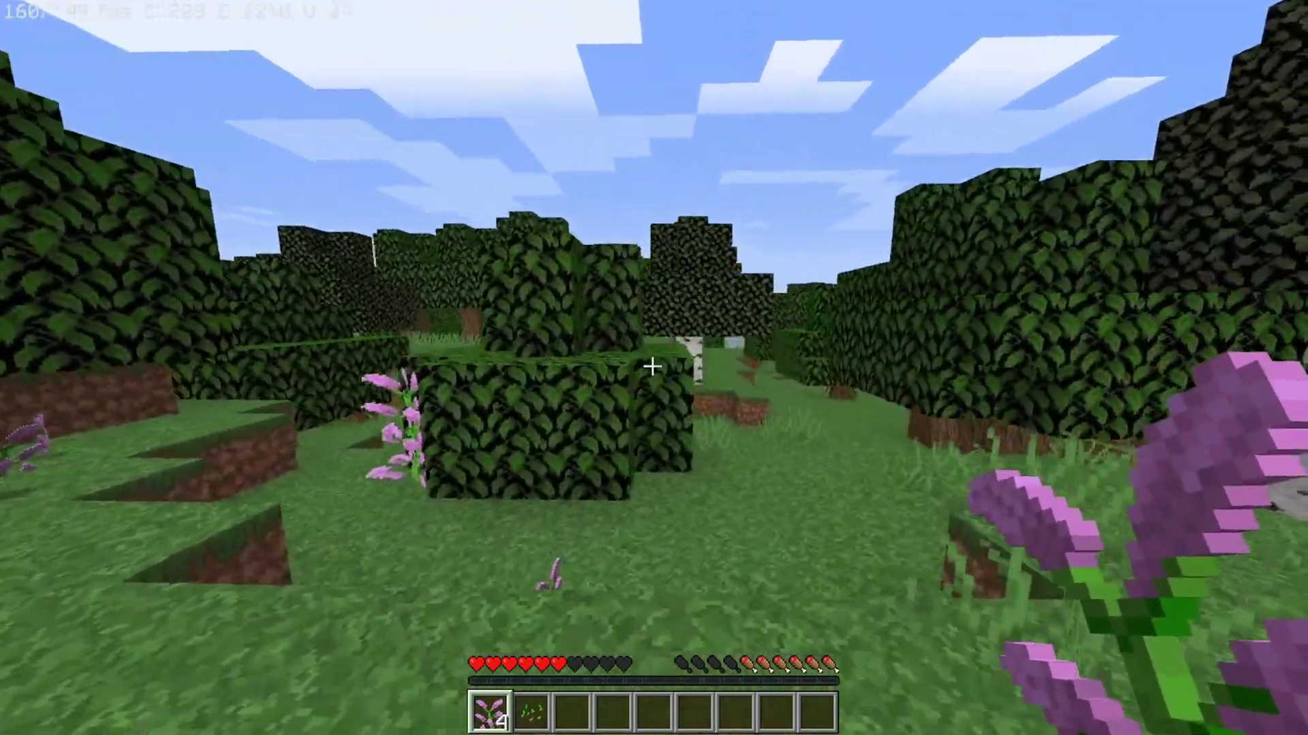
key(w)
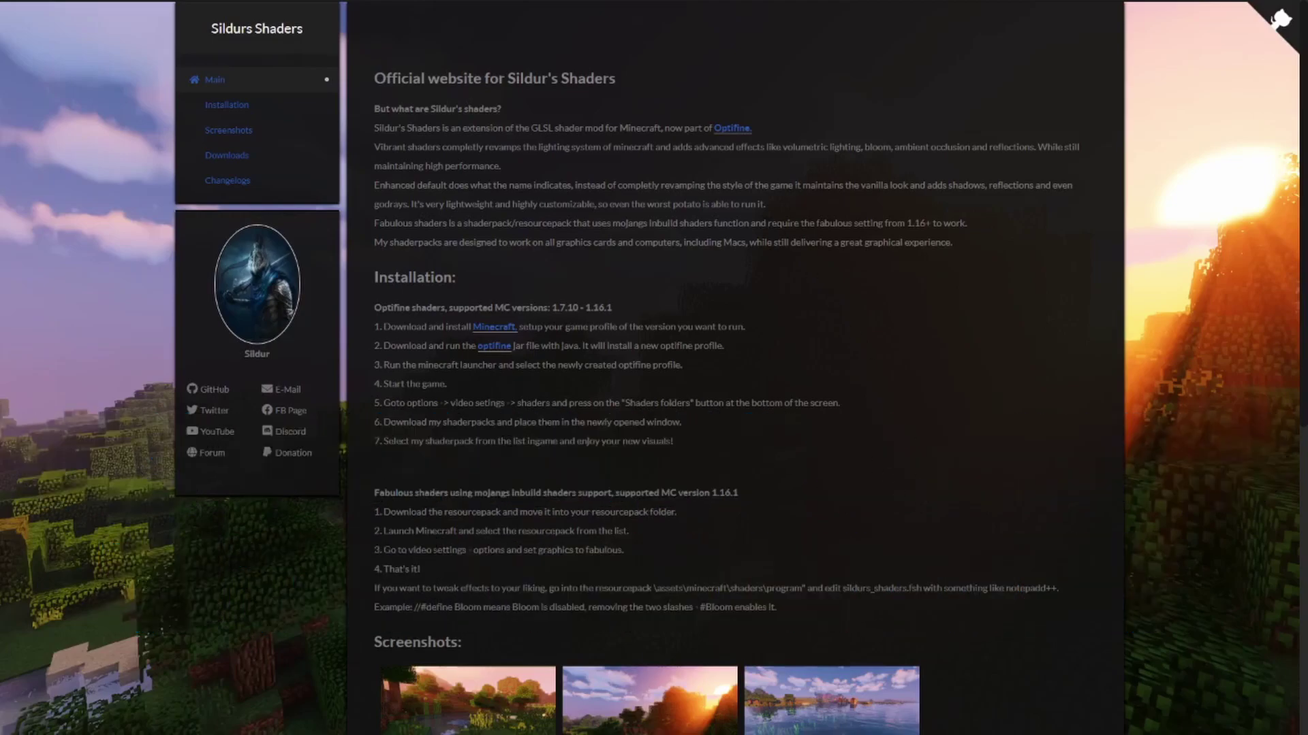
Make the browser full screen and go to the Sildur's Shaders Downloads page.
key(F11)
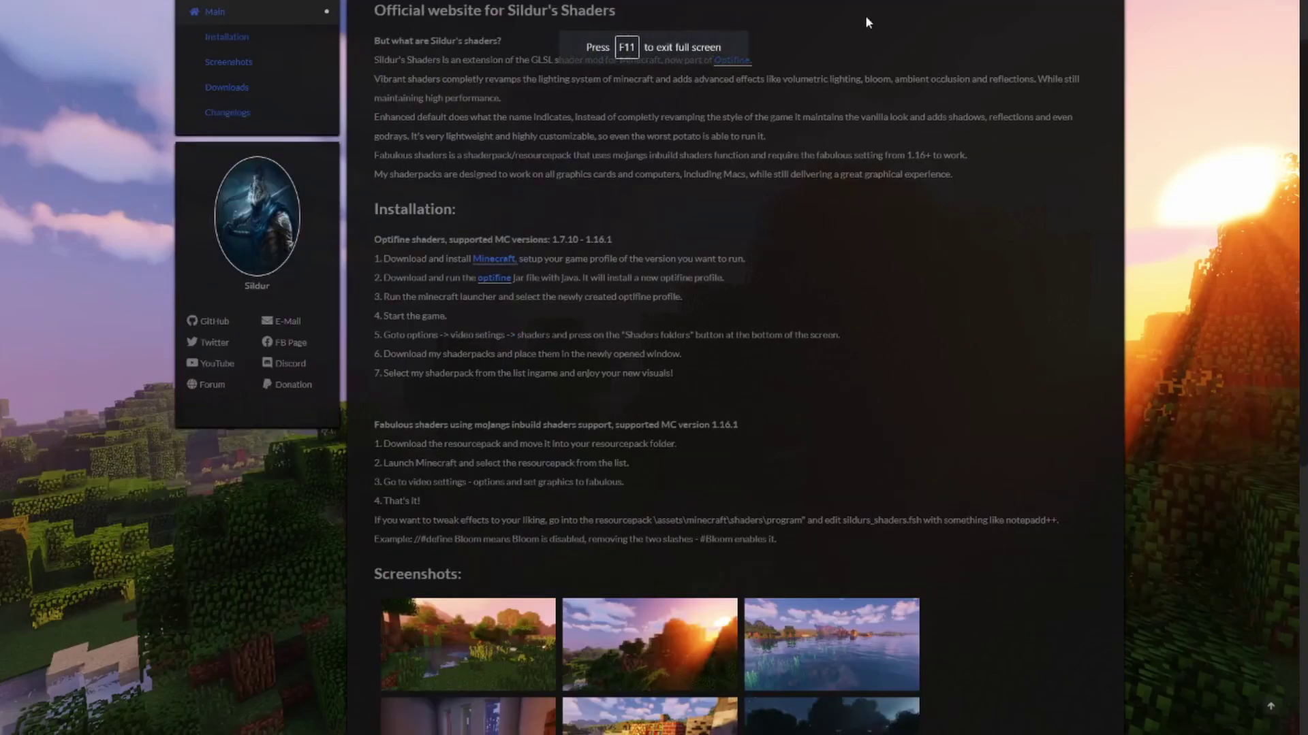
scroll(474, 148, up, 1)
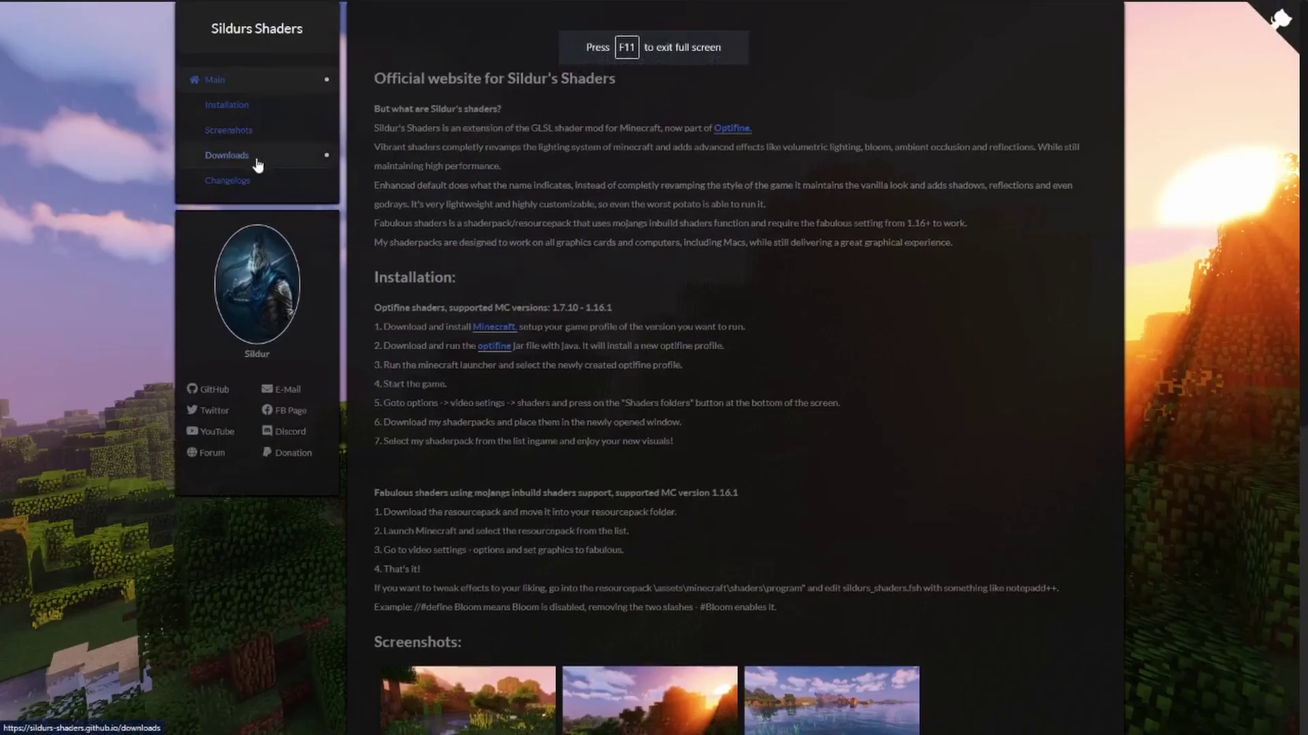
click(258, 166)
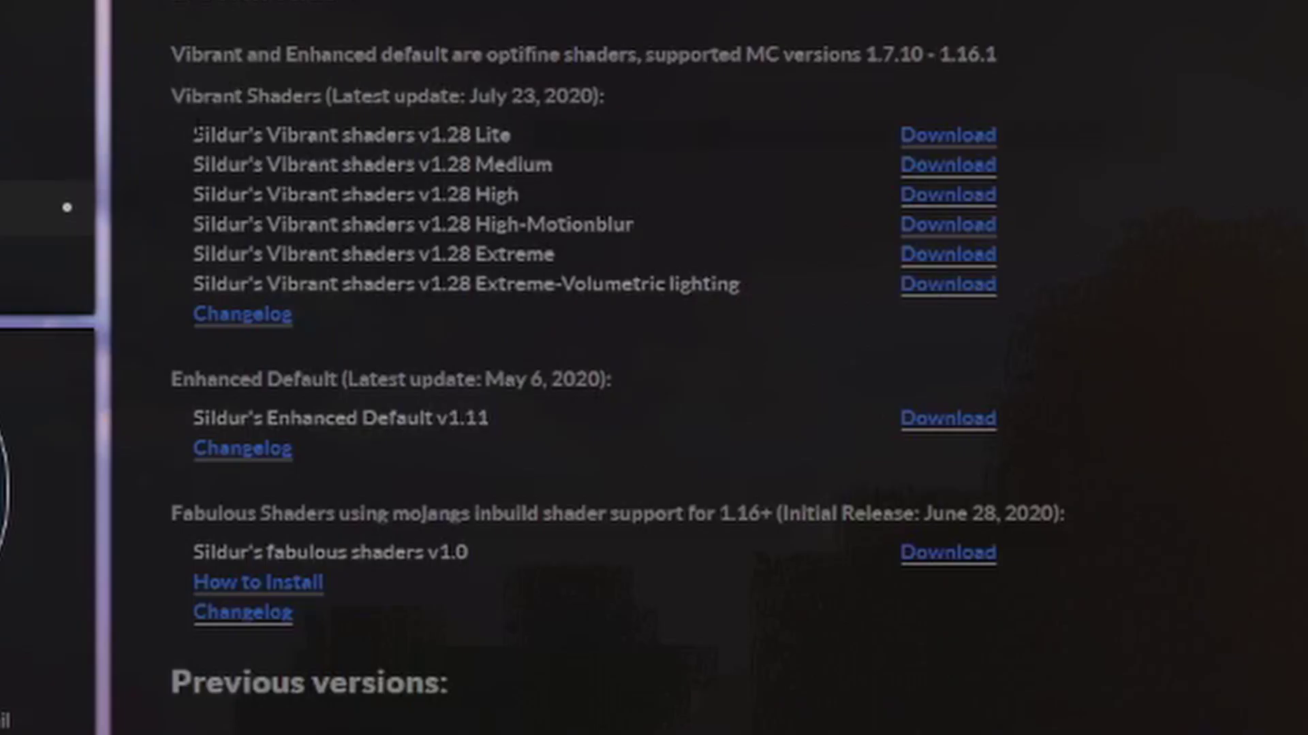
Download Vibrant shaders v1.28 Medium via MediaFire, skipping the ad, then minimize the browser.
drag(376, 122, 448, 121)
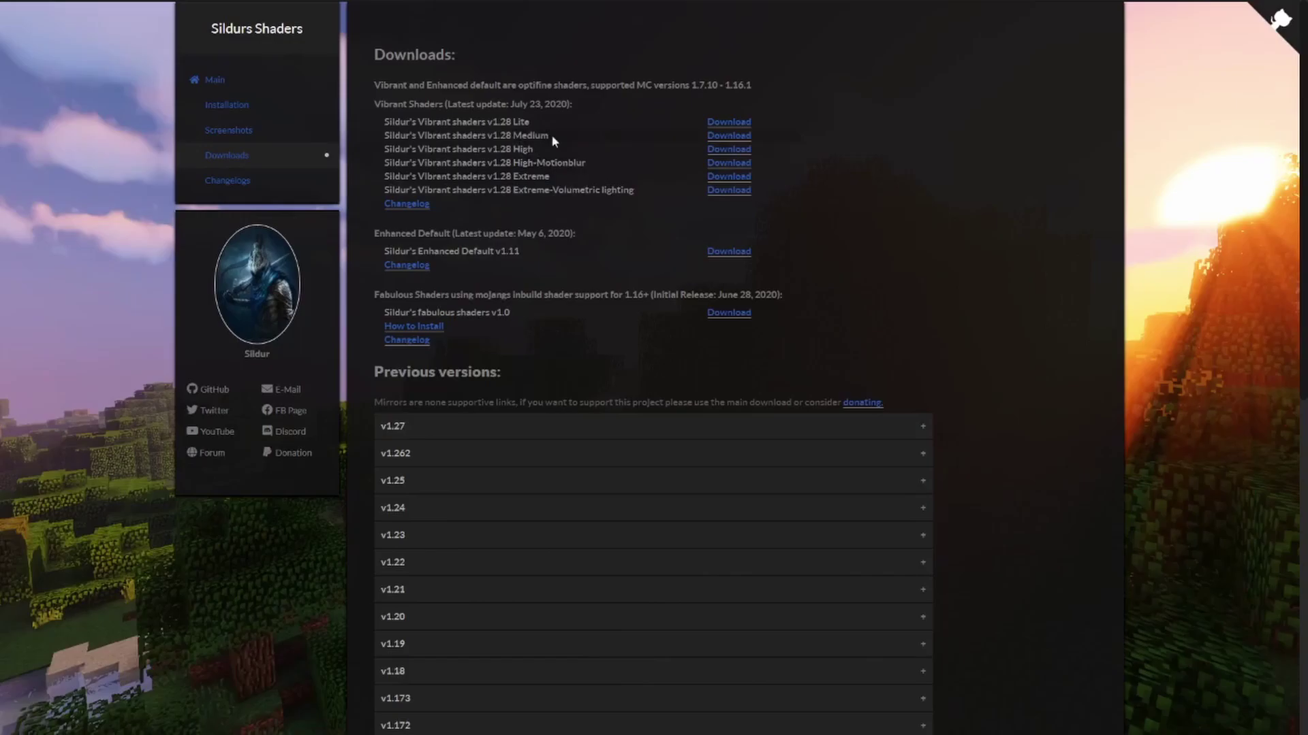
click(719, 135)
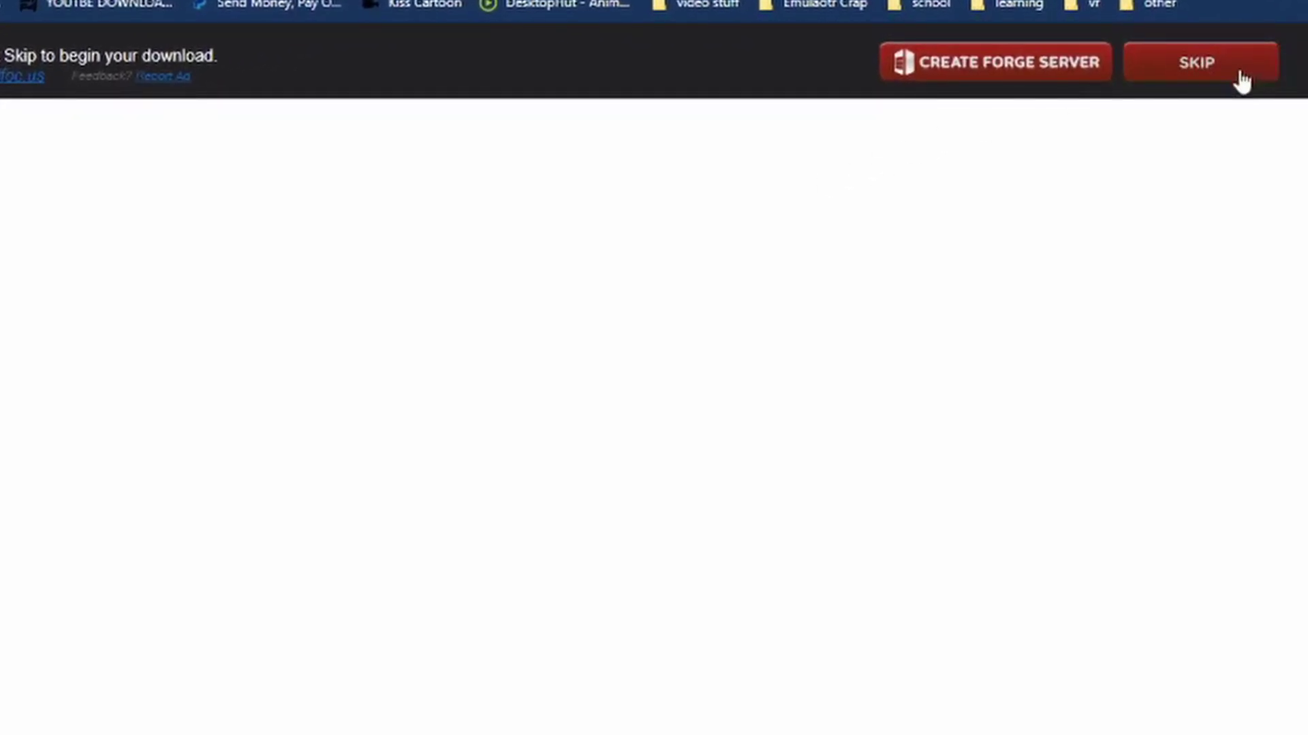
click(1240, 70)
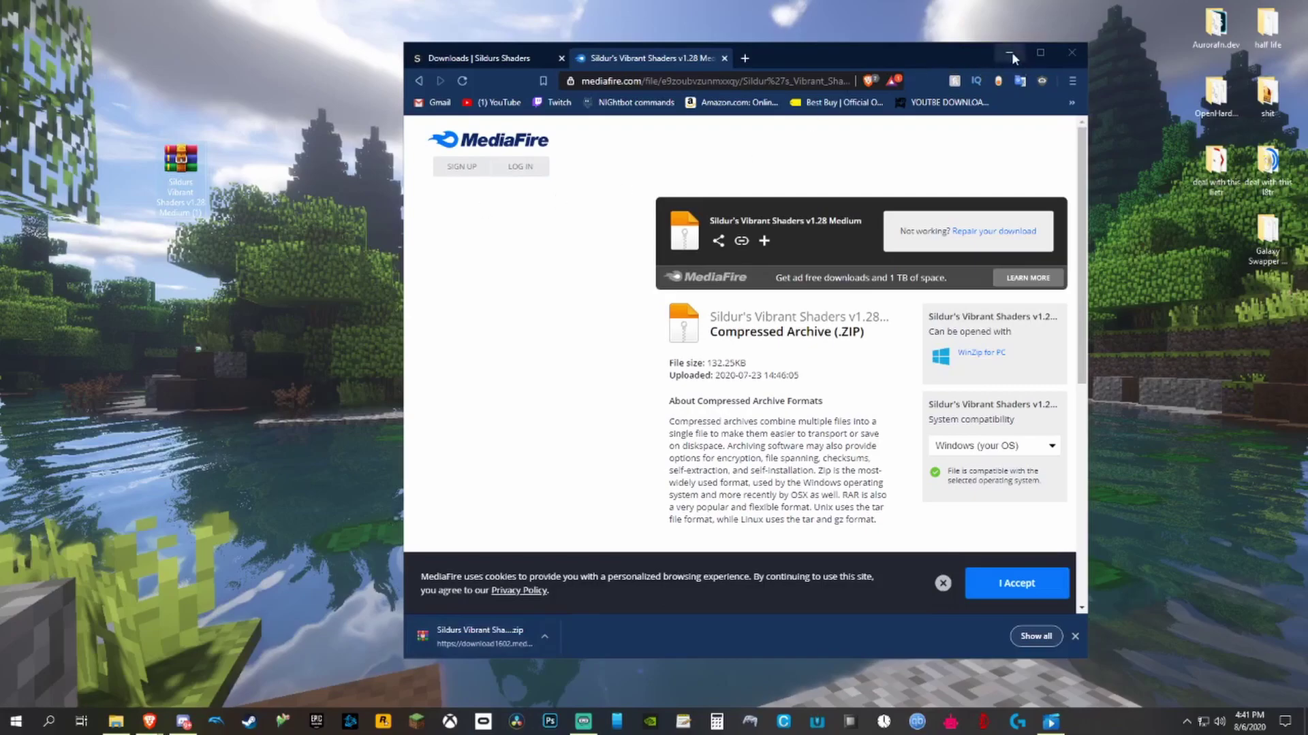
click(1010, 54)
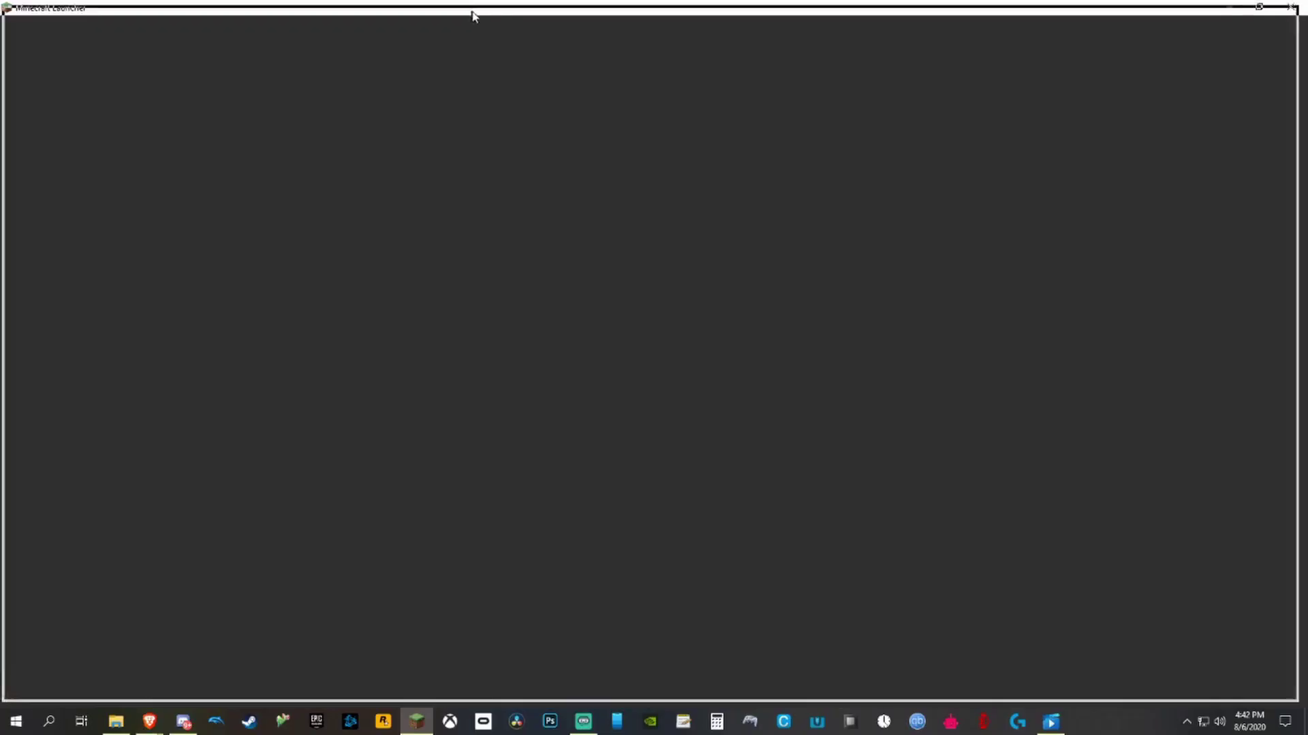
Relaunch Minecraft with the OptiFine profile and look through the multiplayer server list.
mouse_move(475, 15)
mouse_down()
mouse_move(605, 54)
mouse_move(493, 17)
mouse_up()
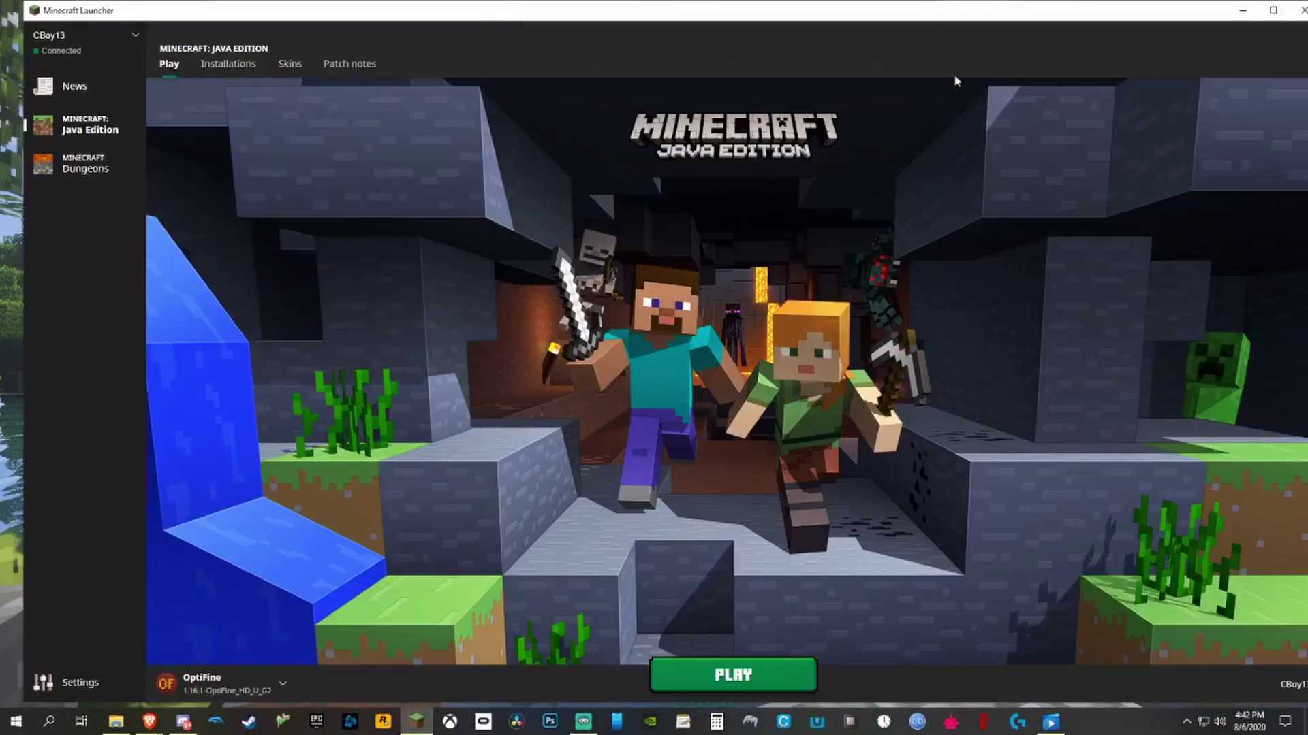
click(689, 675)
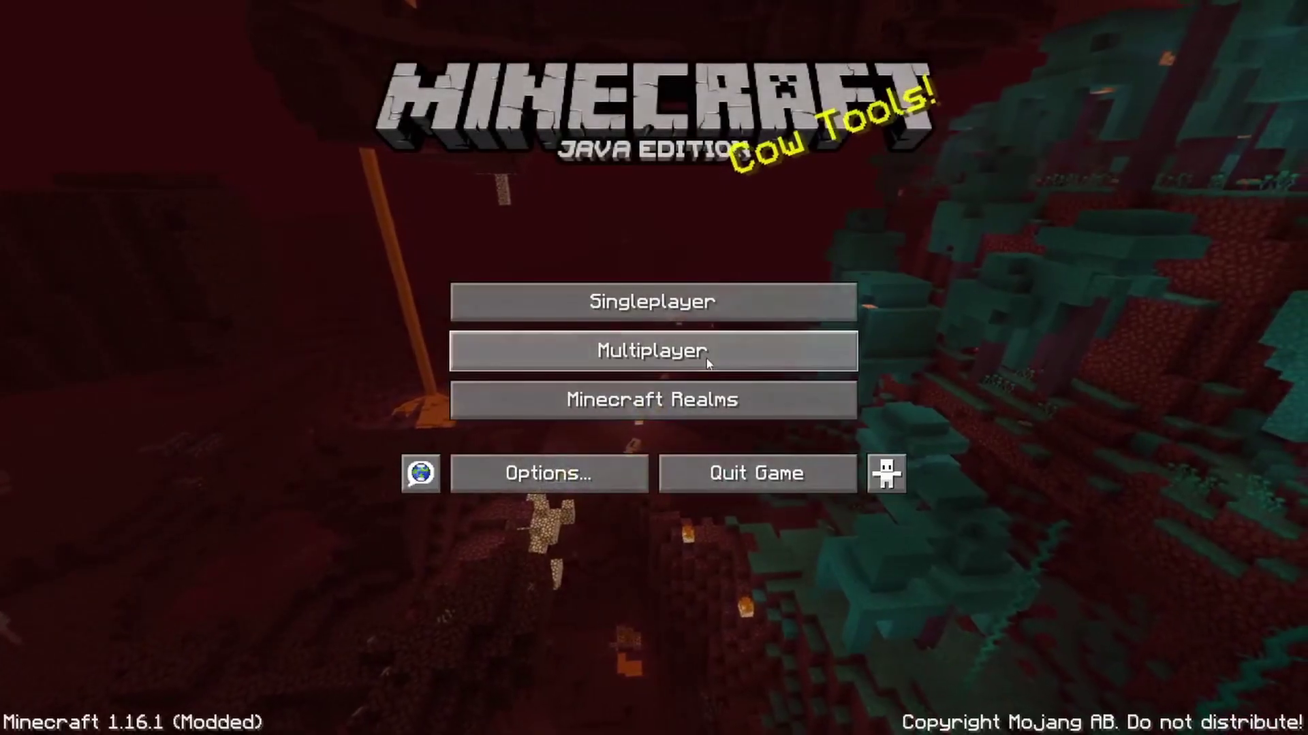
click(706, 362)
scroll(619, 480, down, 5)
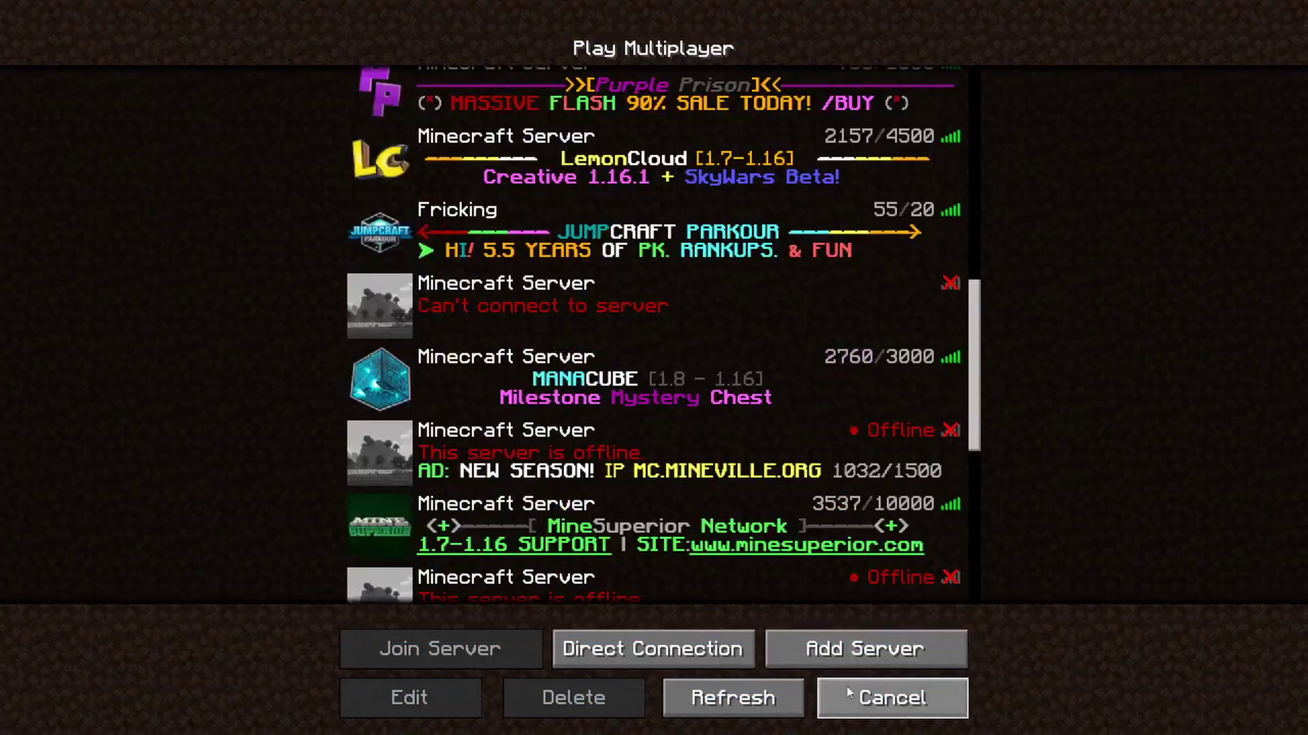
click(851, 697)
Load the top New World save, hold wheat seeds, walk into the forest, and pause.
click(558, 302)
click(613, 136)
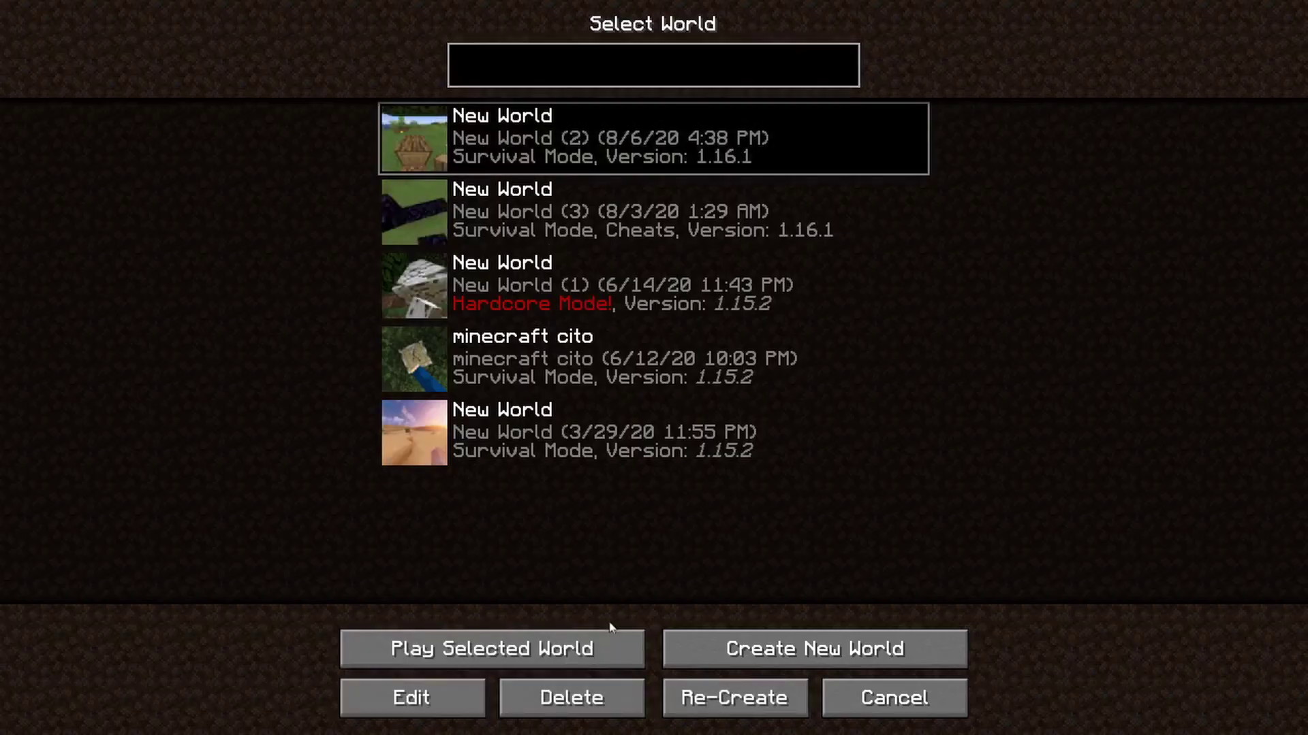
click(575, 640)
key(2)
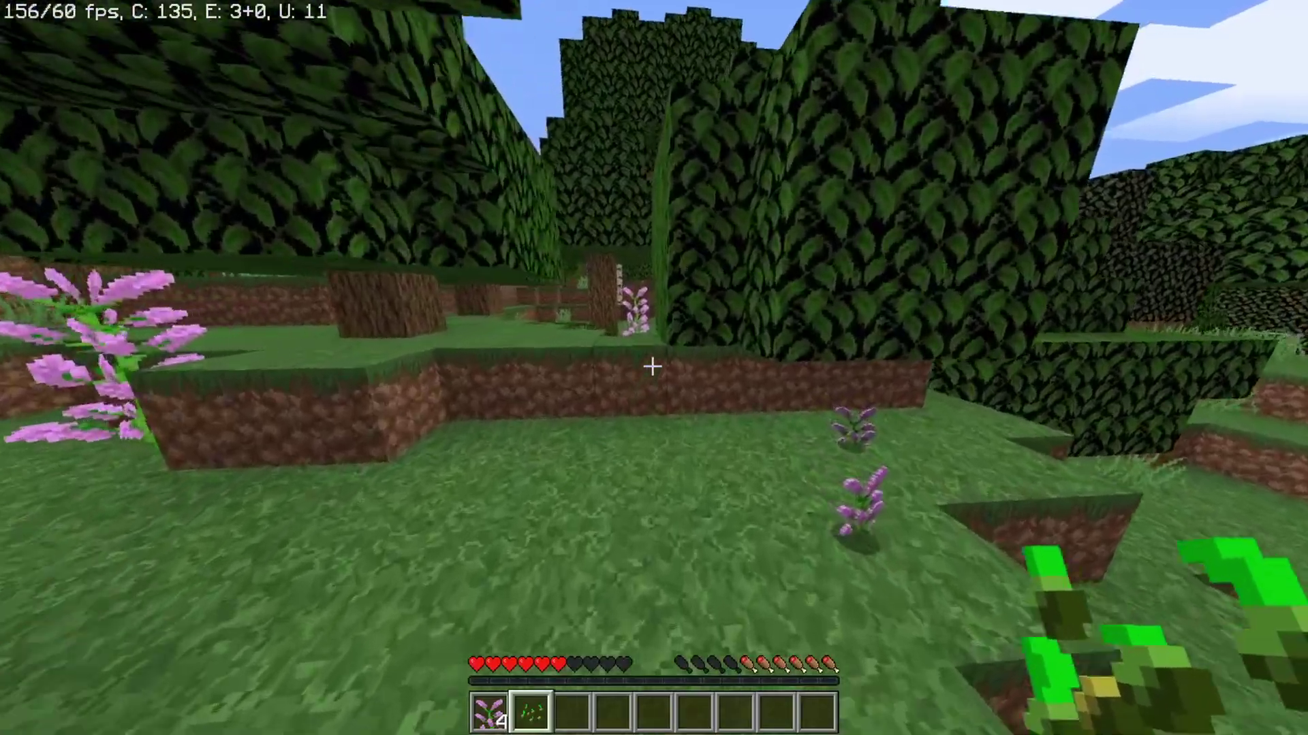
key(w)
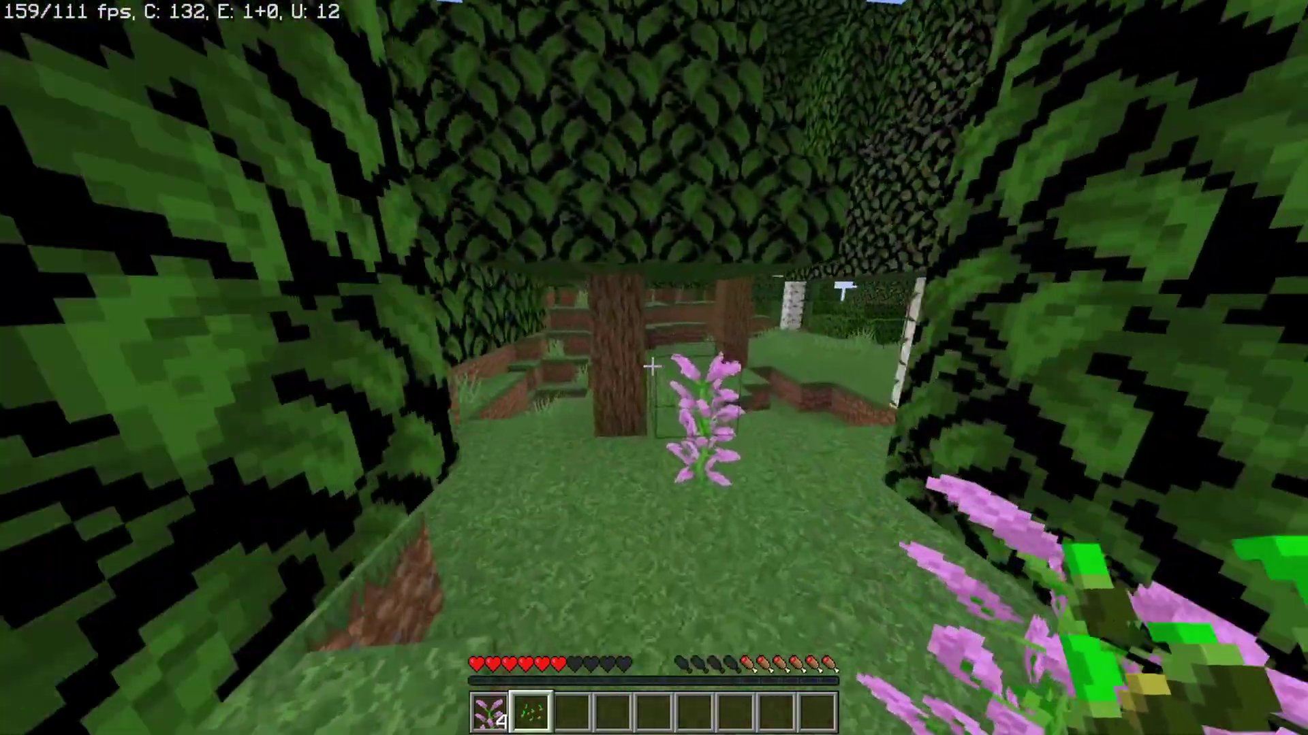
key(Escape)
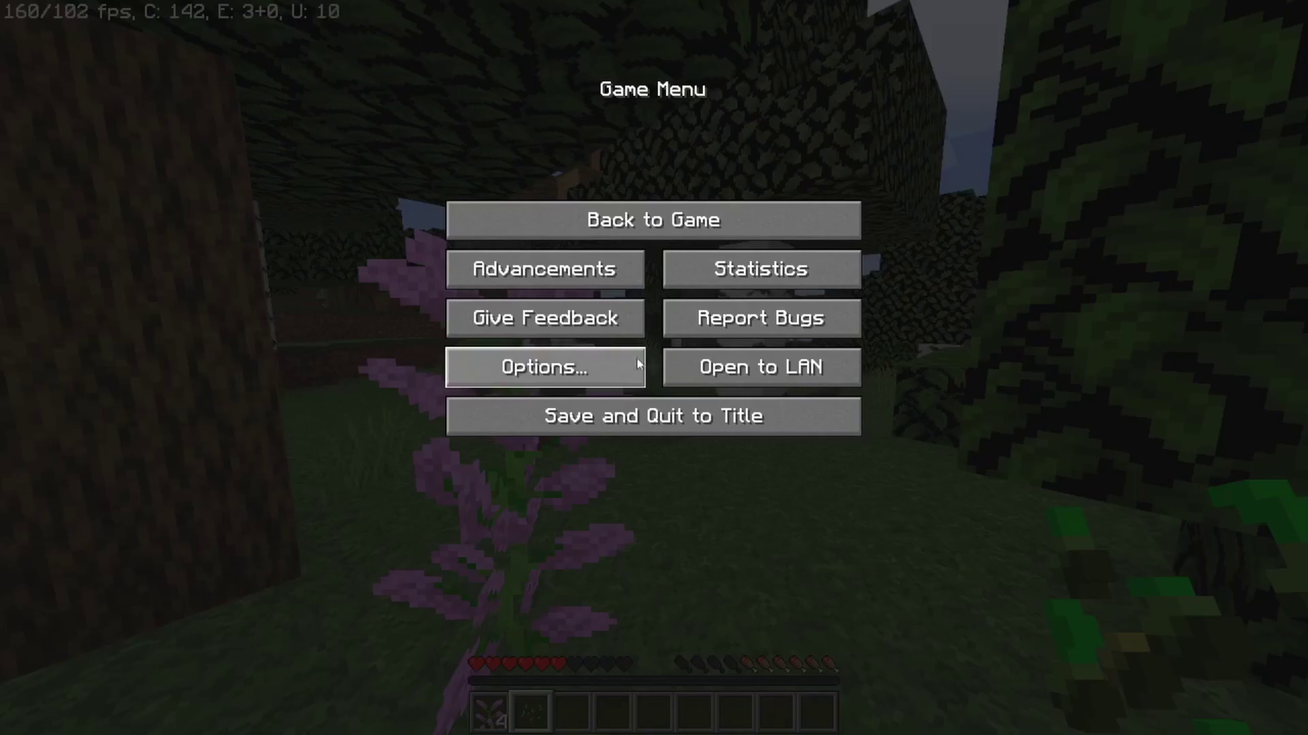
From Options > Video Settings > Shaders, copy the Sildurs v1.28 Medium zip into shaderpacks and close Explorer.
click(637, 364)
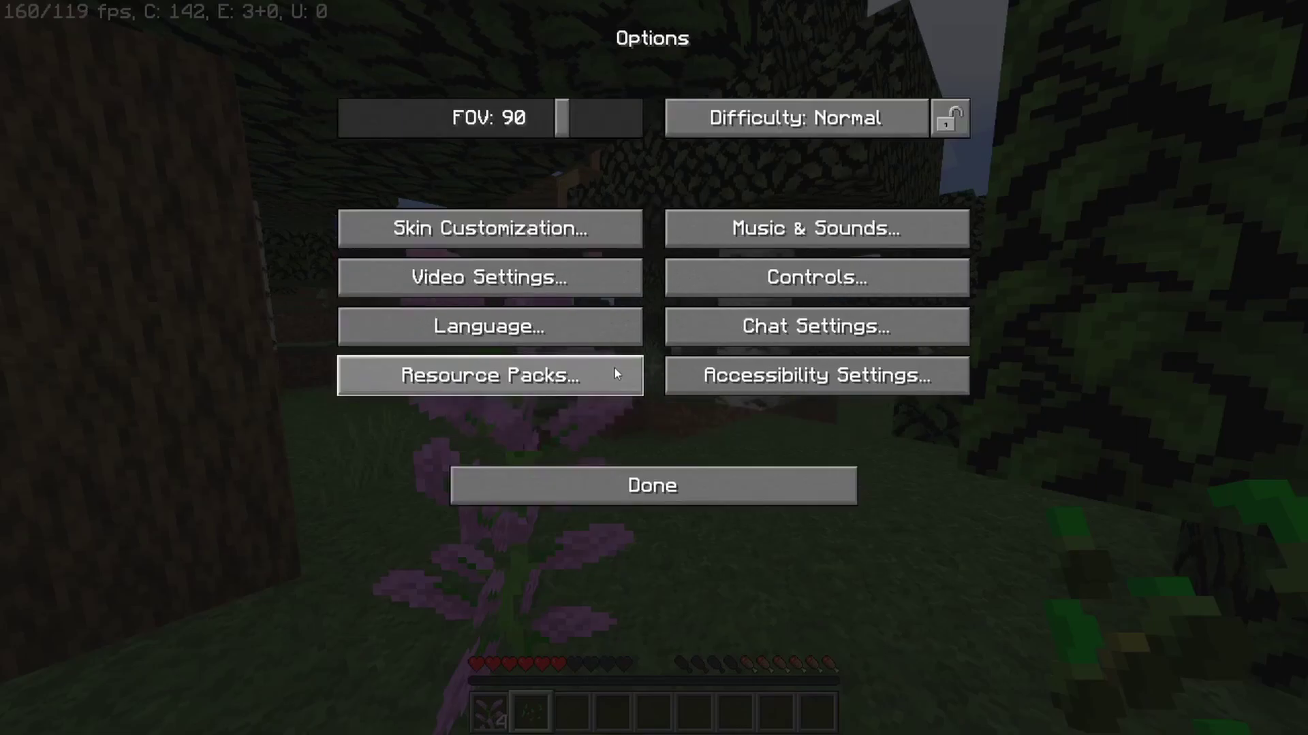
click(574, 278)
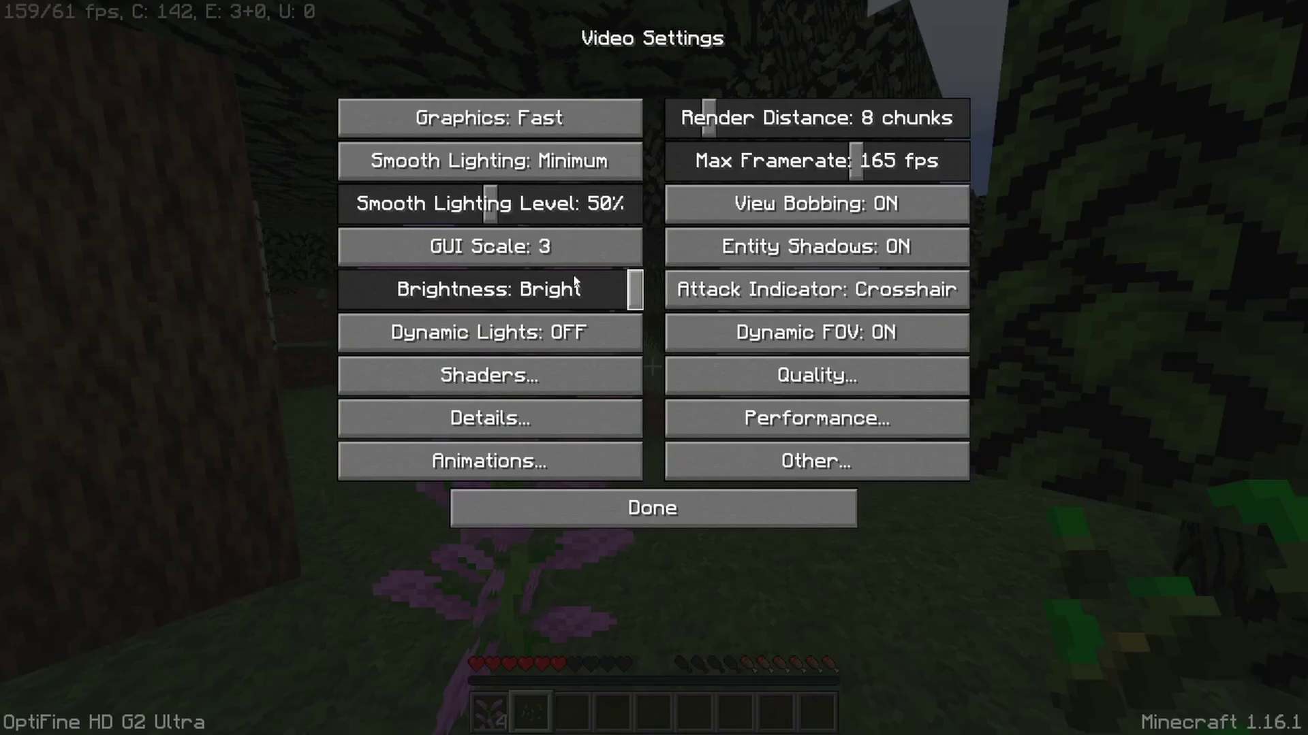
click(599, 373)
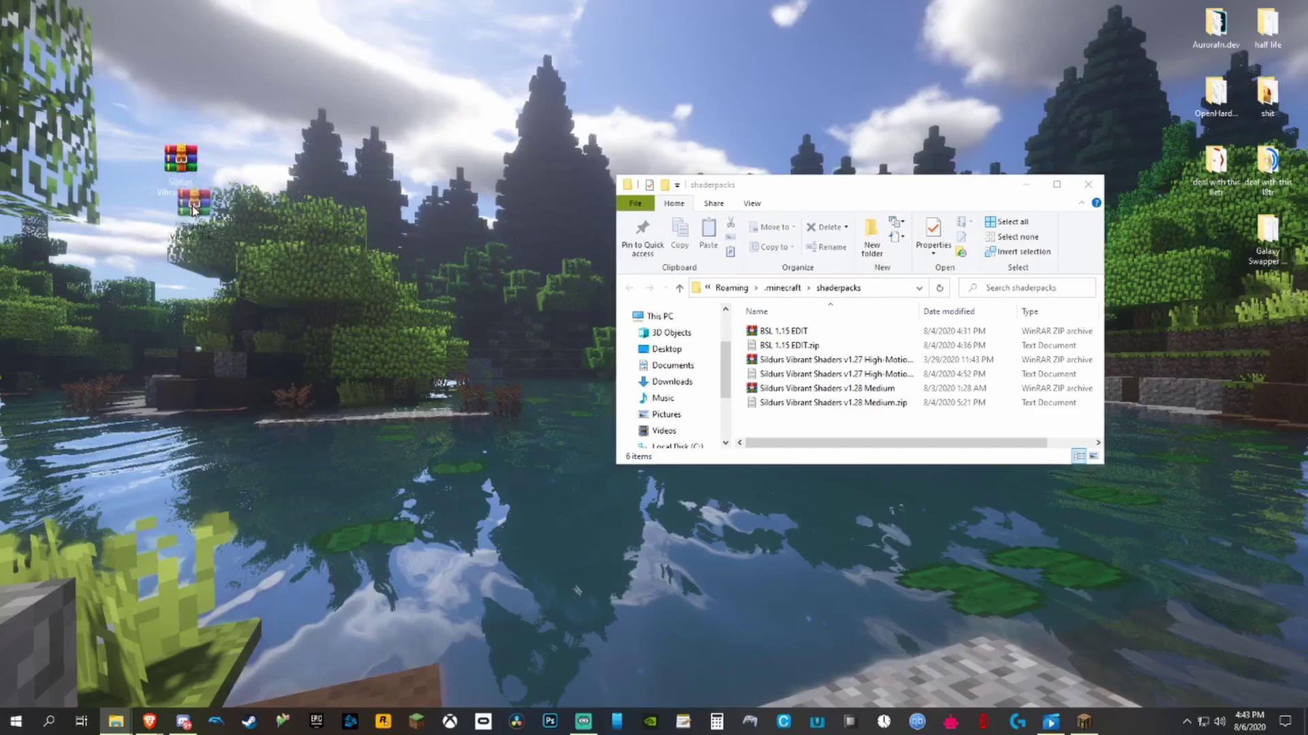
drag(822, 423, 831, 426)
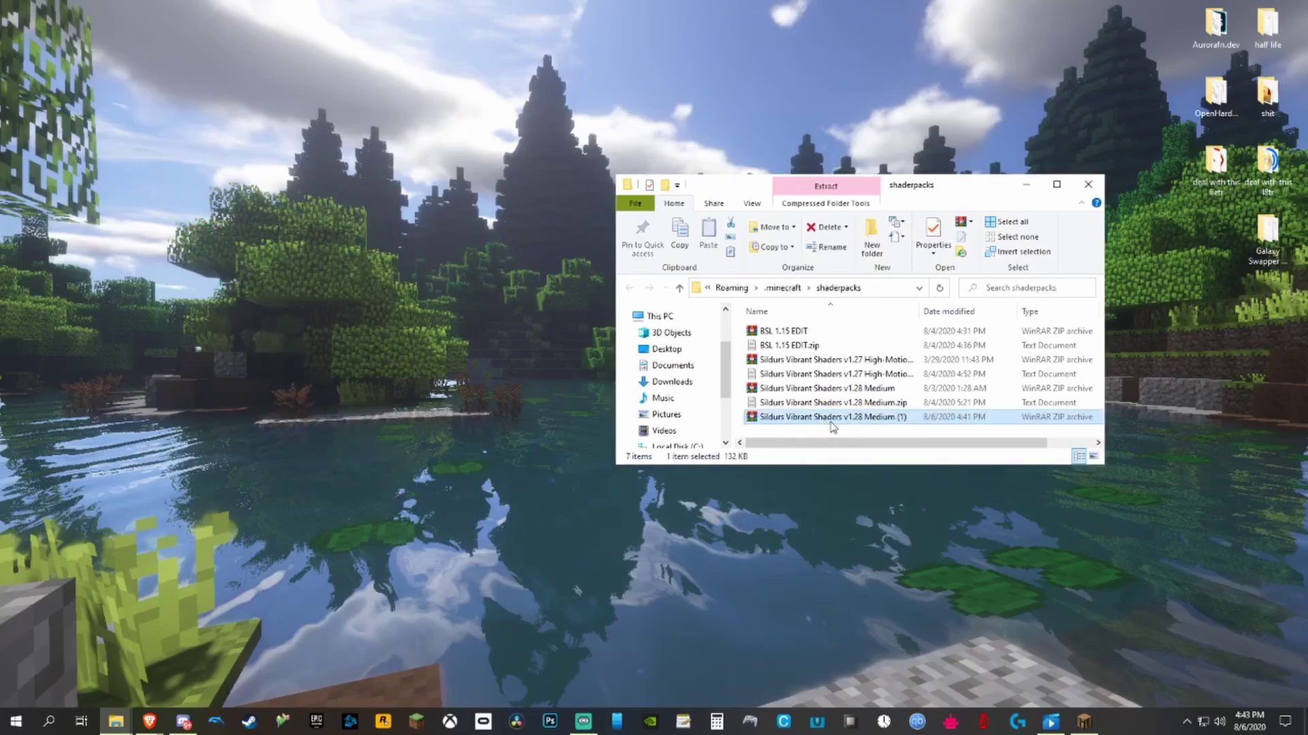
click(1088, 184)
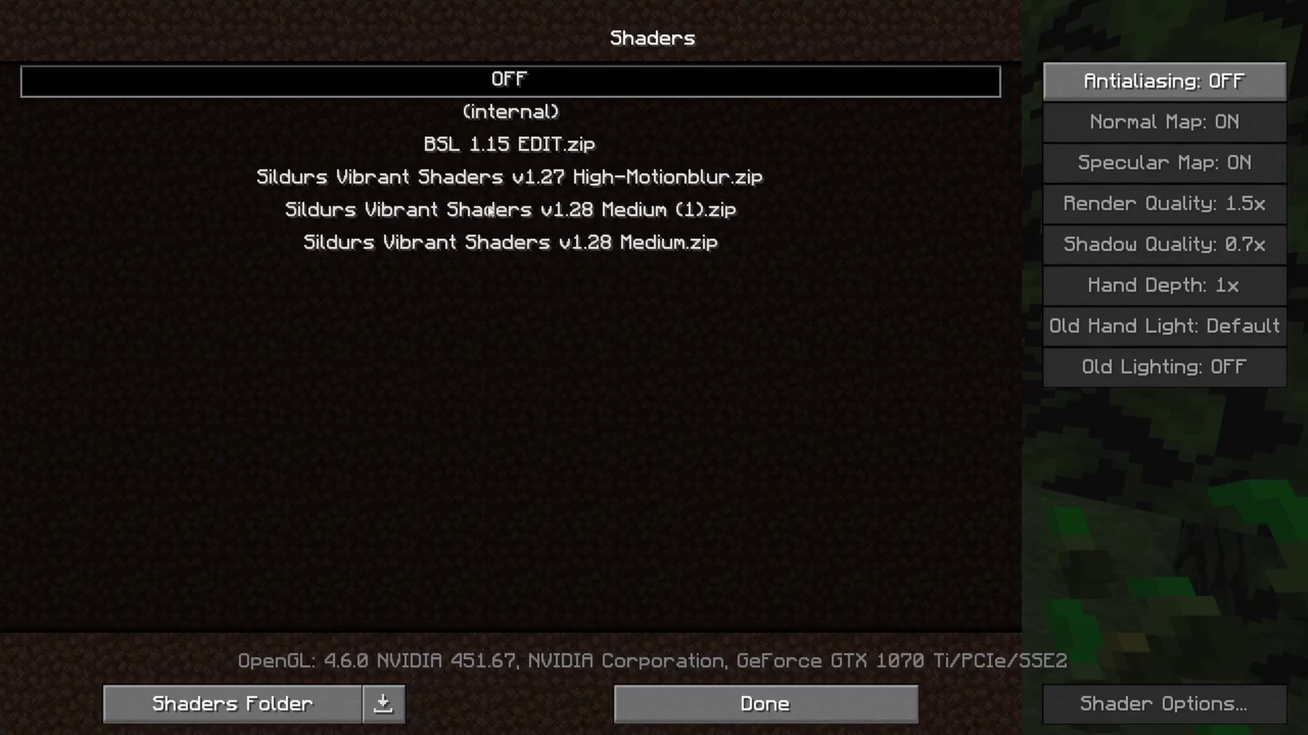
Select Sildurs Vibrant Shaders v1.28 Medium.zip, confirm with Done, and resume play.
click(627, 243)
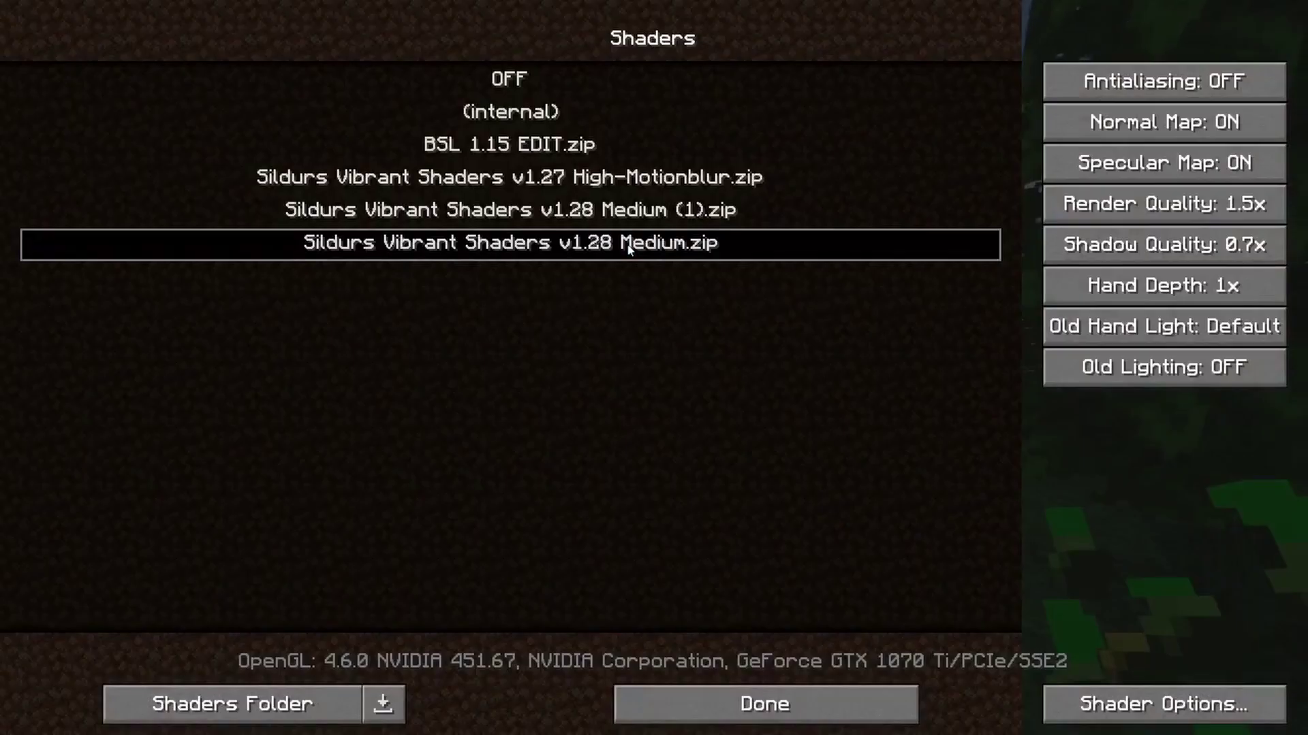
click(724, 698)
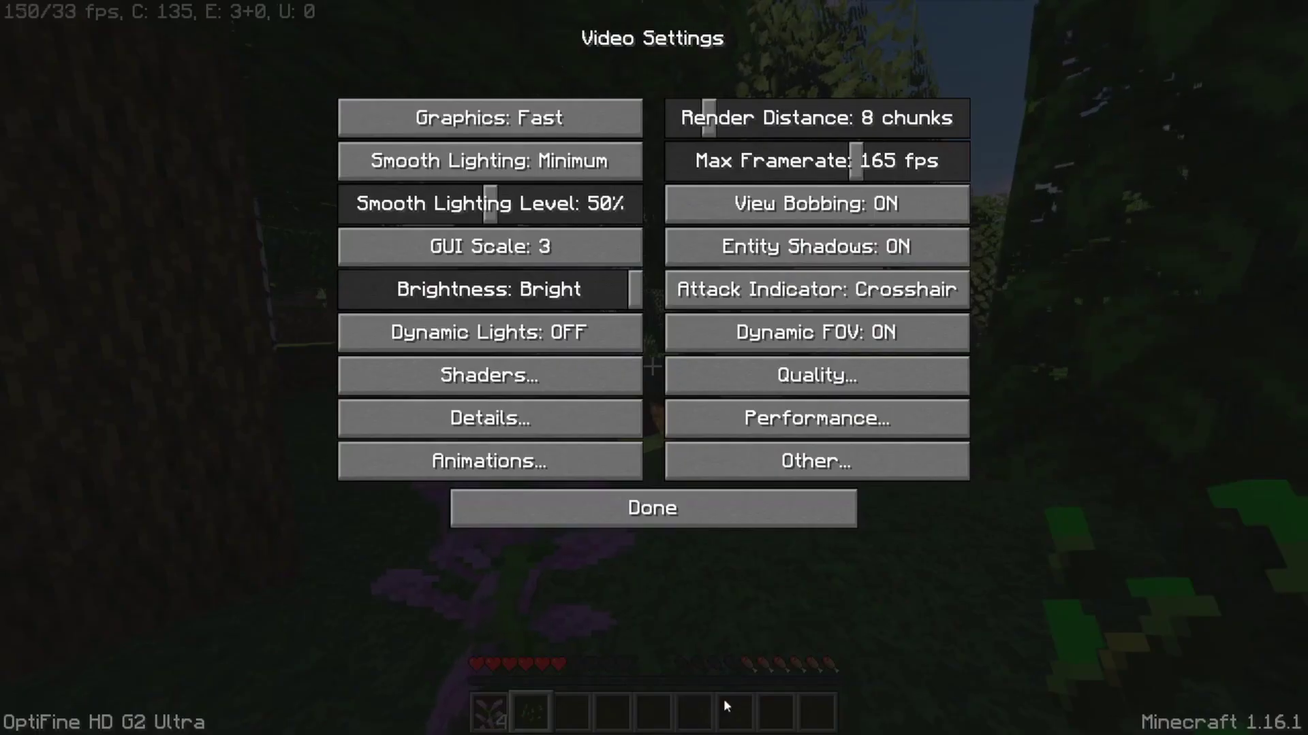
key(Escape)
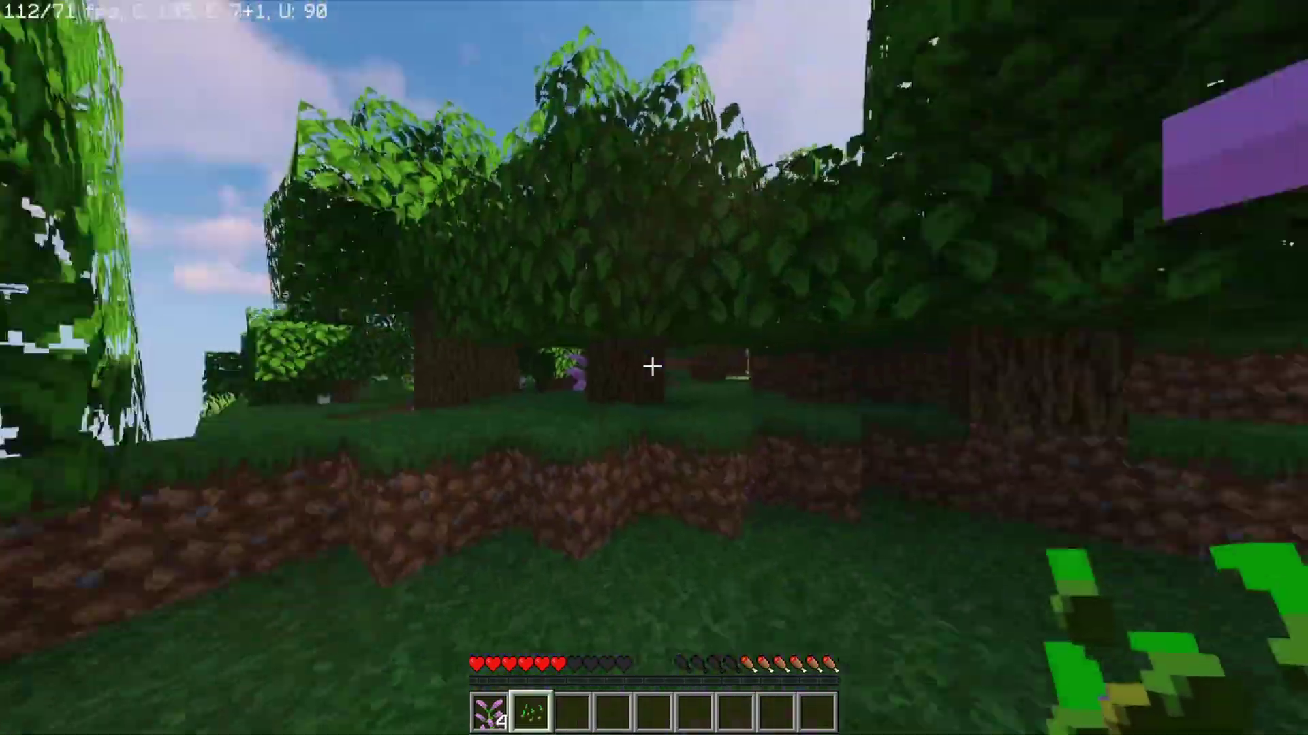
Walk through the shaded forest and break a flower to add it to the hotbar.
key(w)
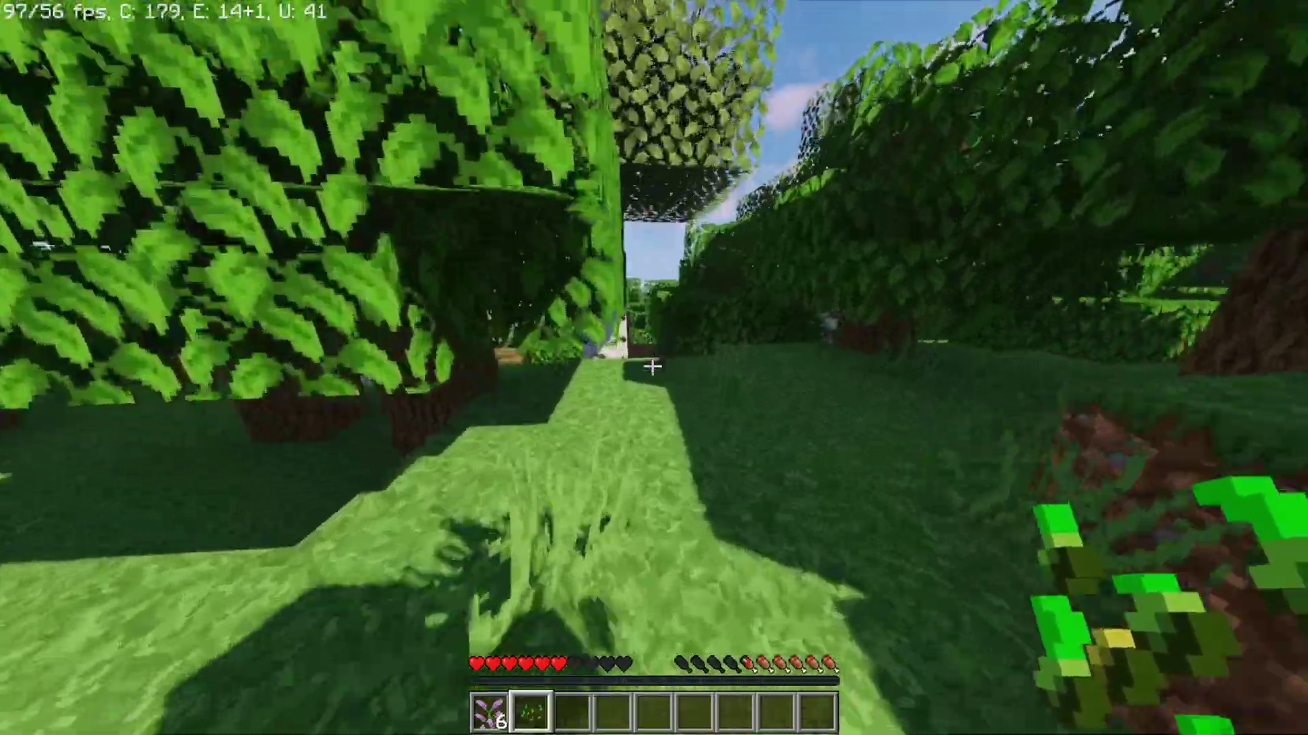
click(654, 367)
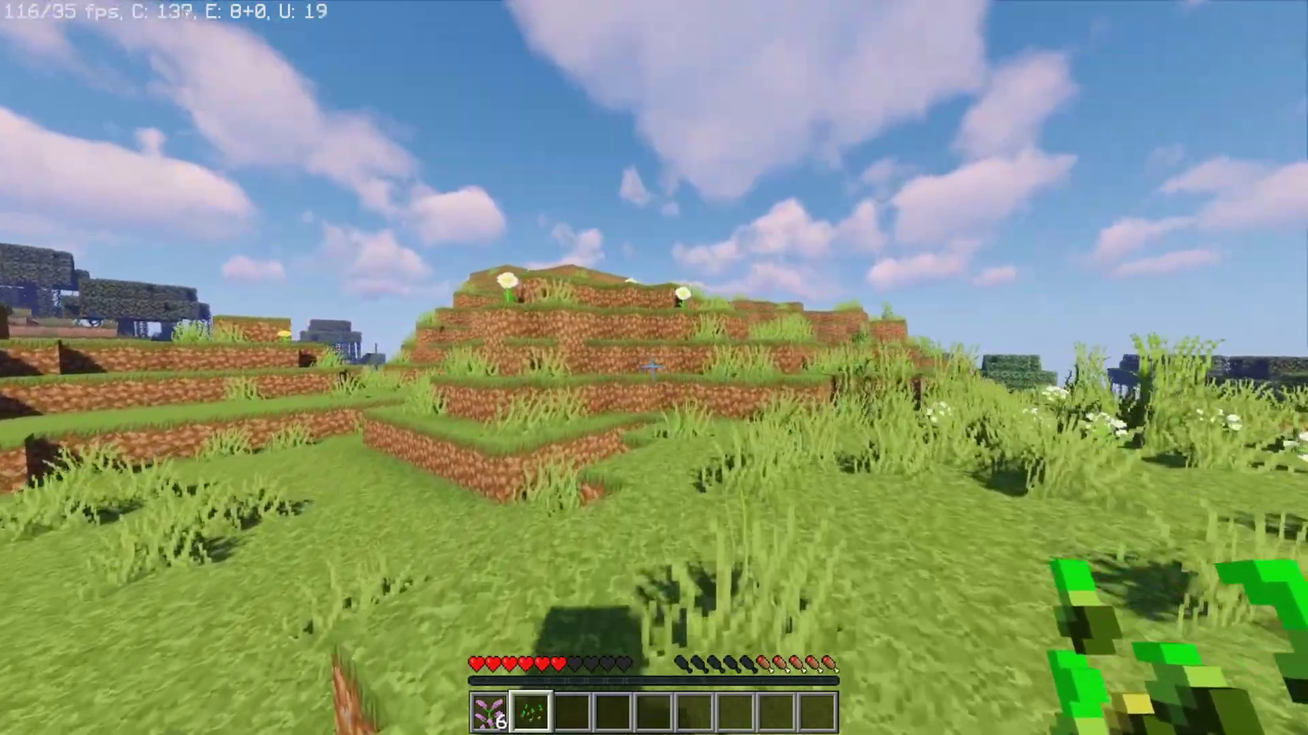
Walk toward the hills and climb onto one, looking left and right.
key(w)
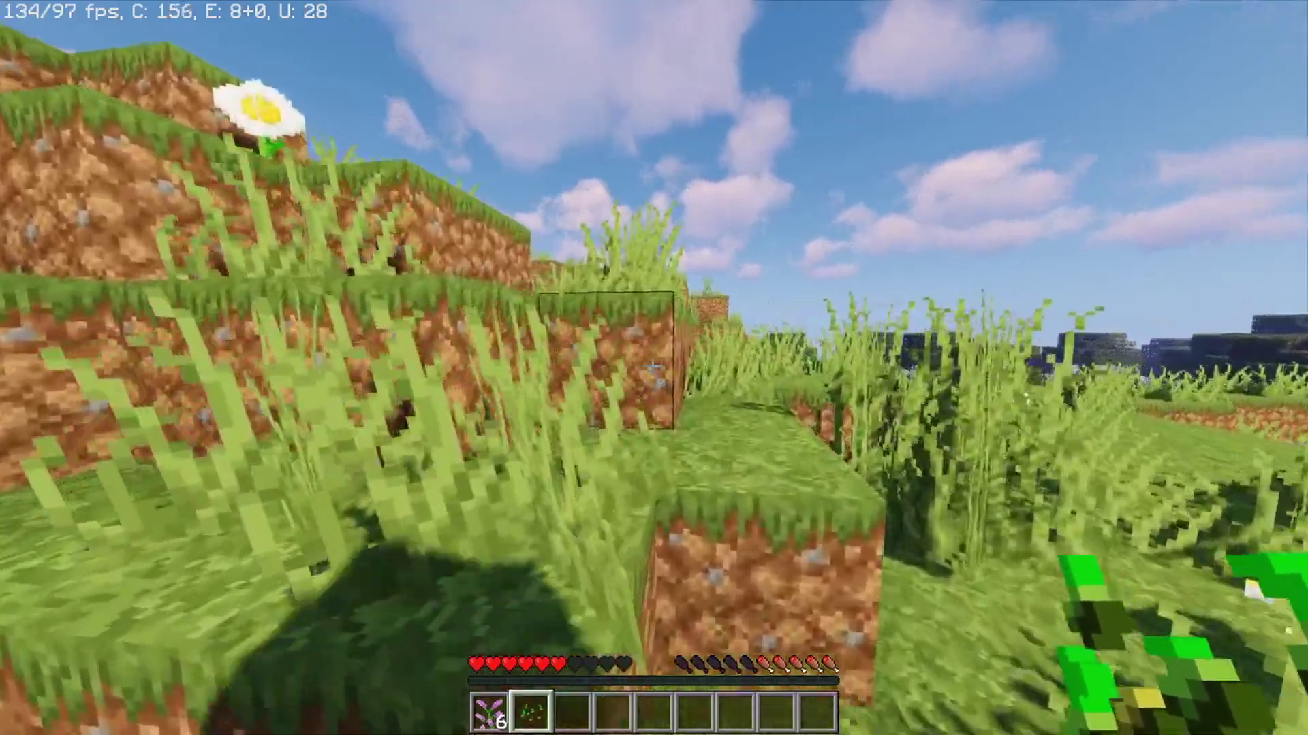
key(w)
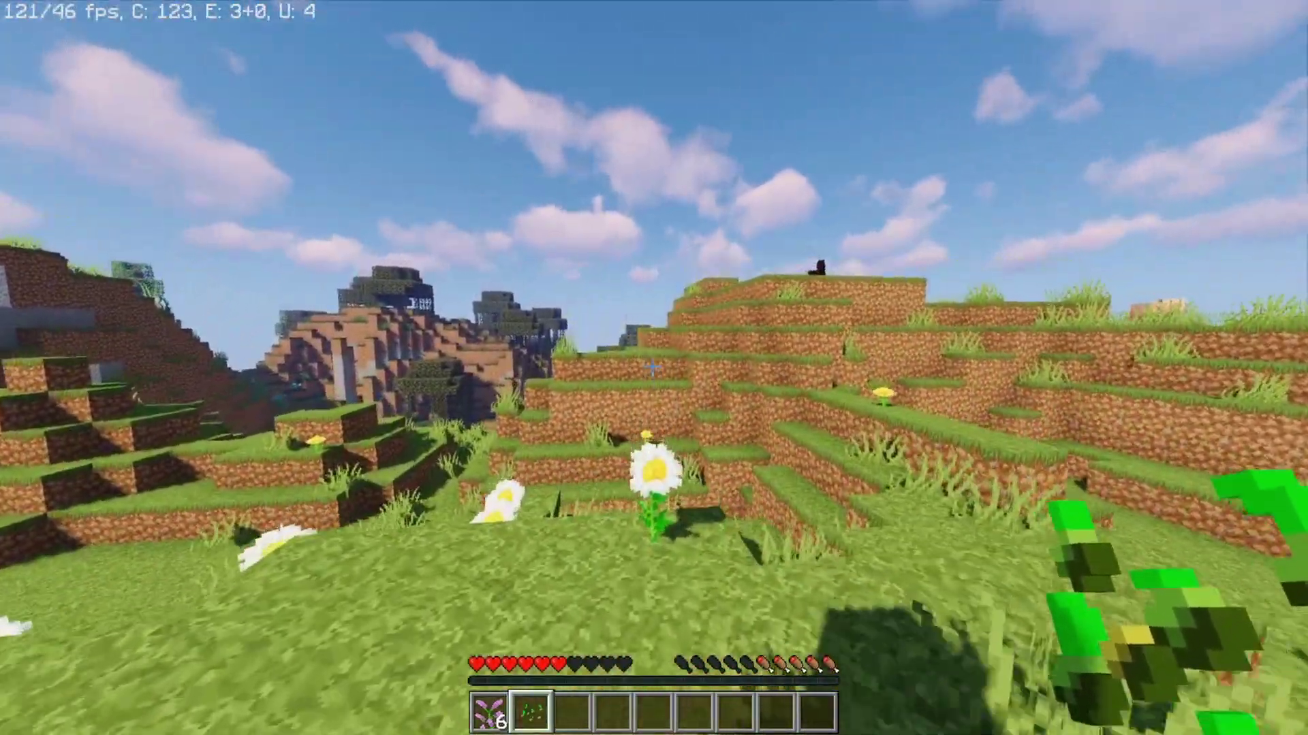
key(w)
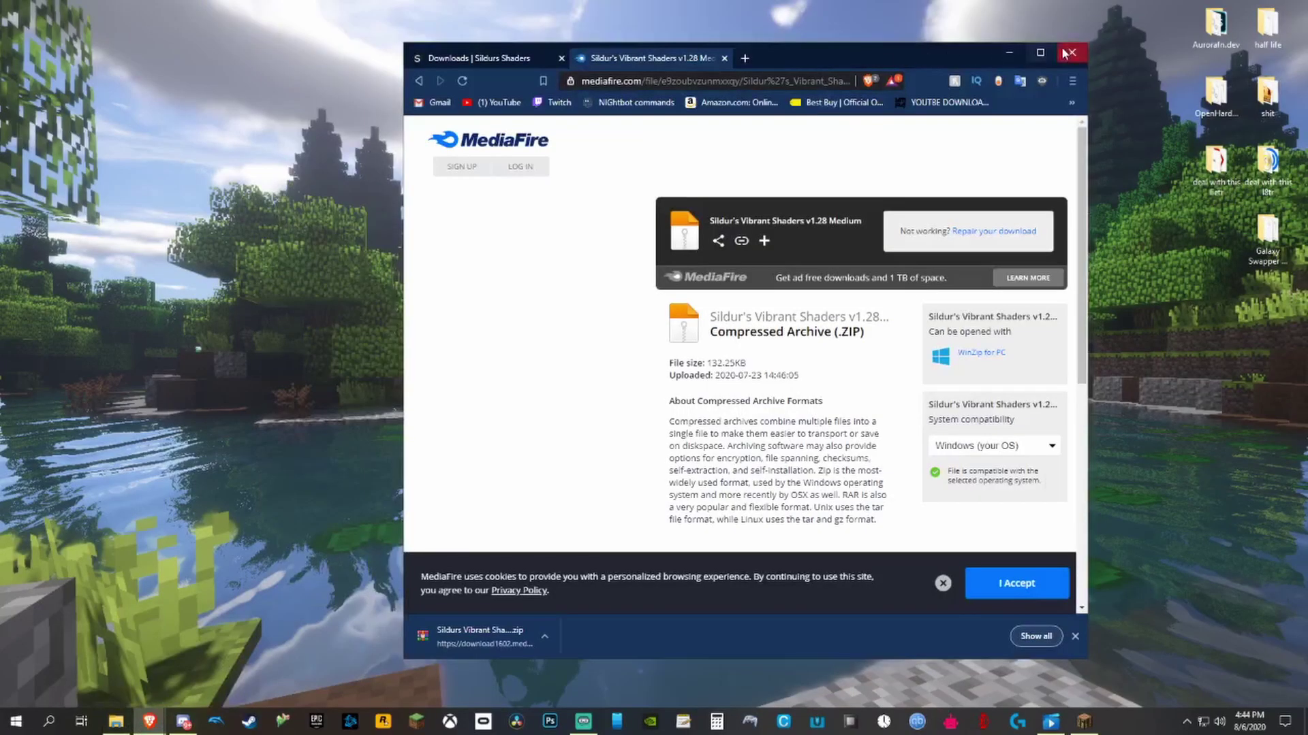
Close the browser, bring Minecraft back from the taskbar, and walk across the grassy hill.
click(1068, 53)
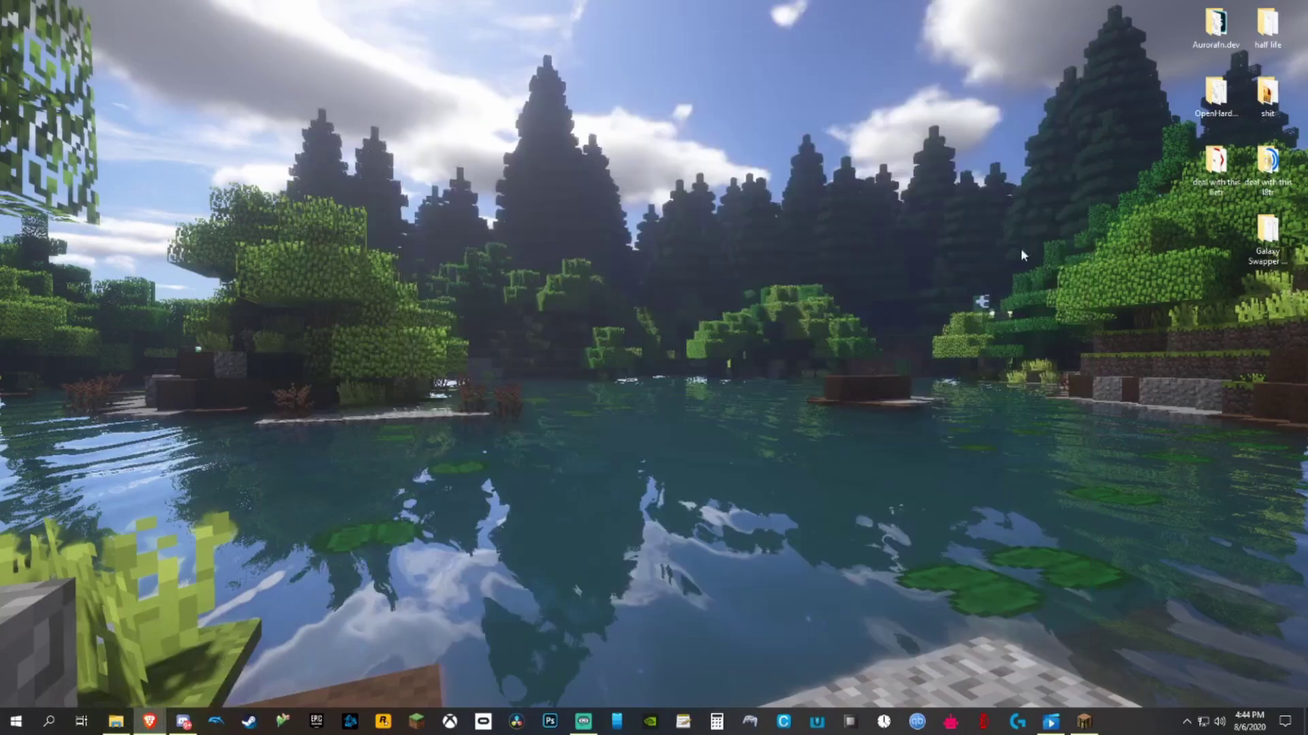
click(1083, 722)
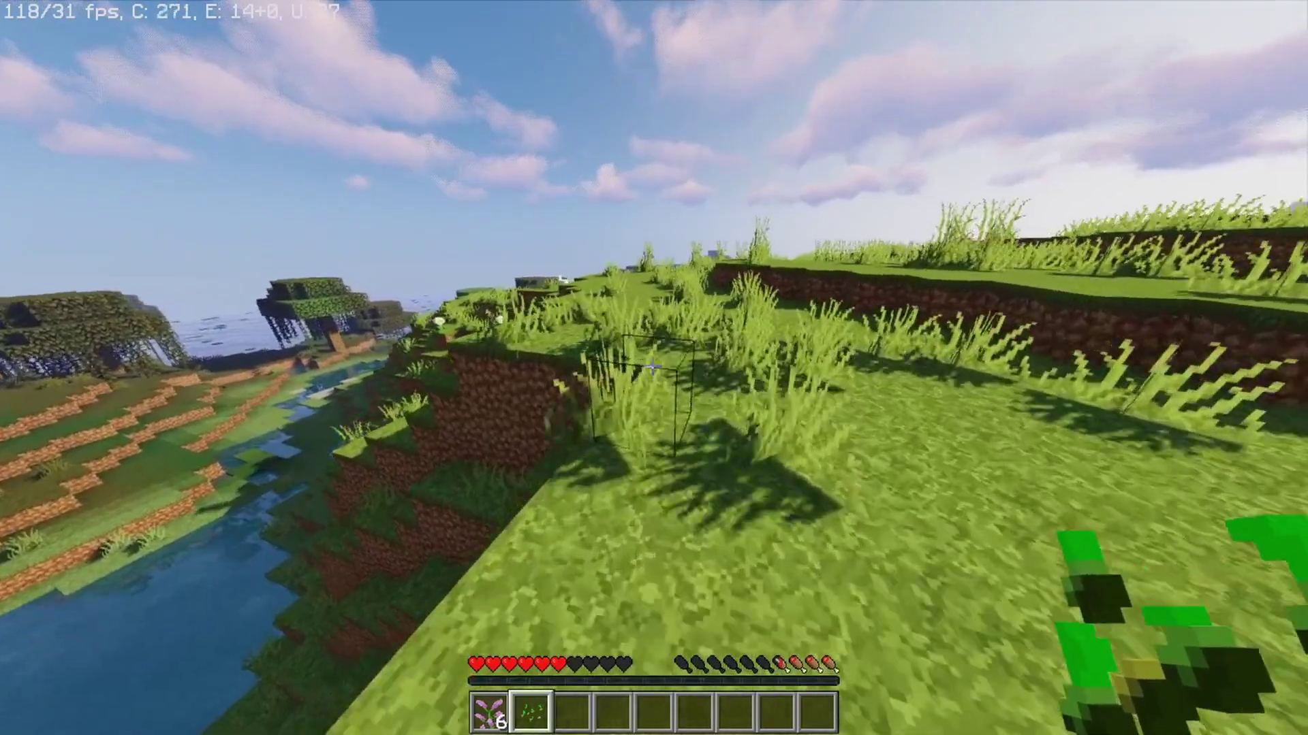
key(w)
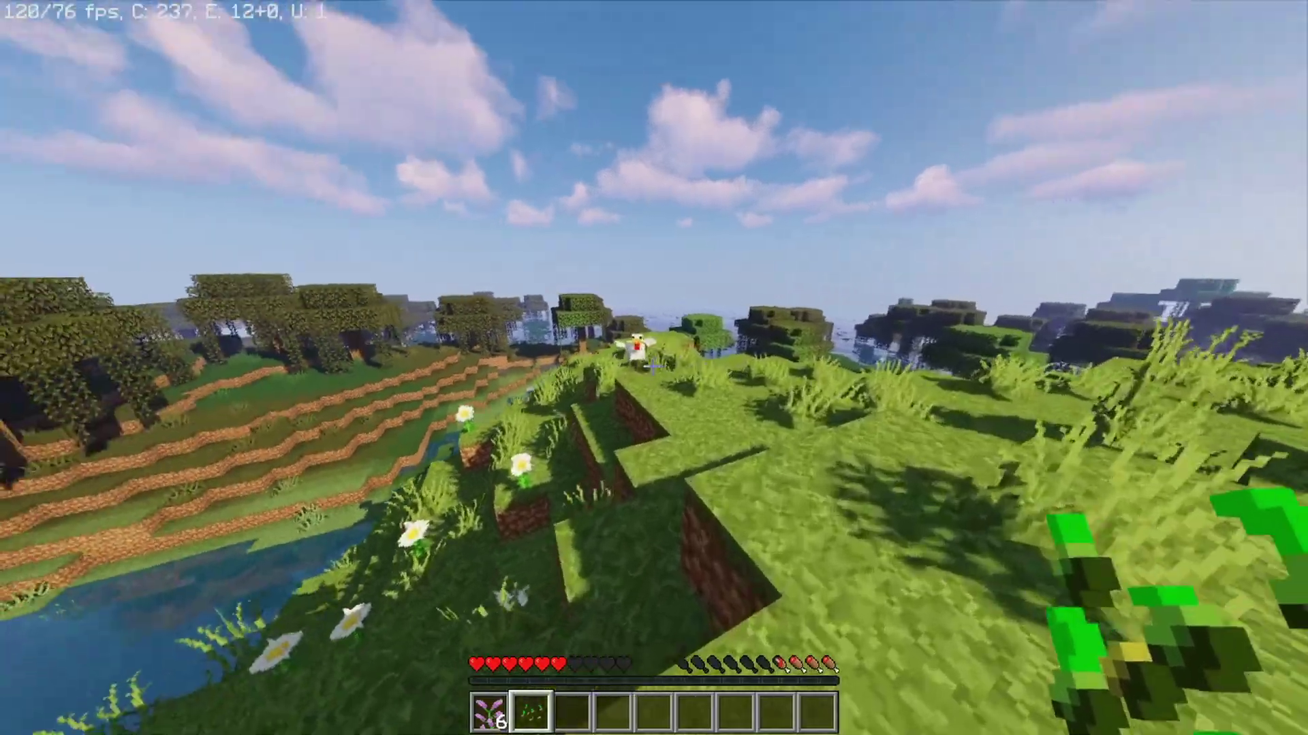